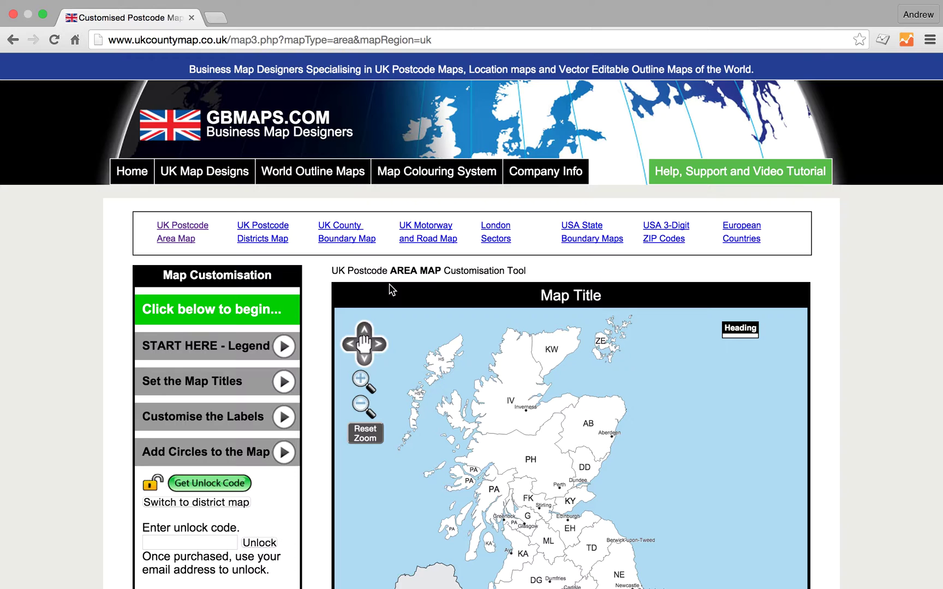
# Expand the 'START HERE - Legend' section so the legend settings and map key appear
pyautogui.scroll(-5, 389, 284)
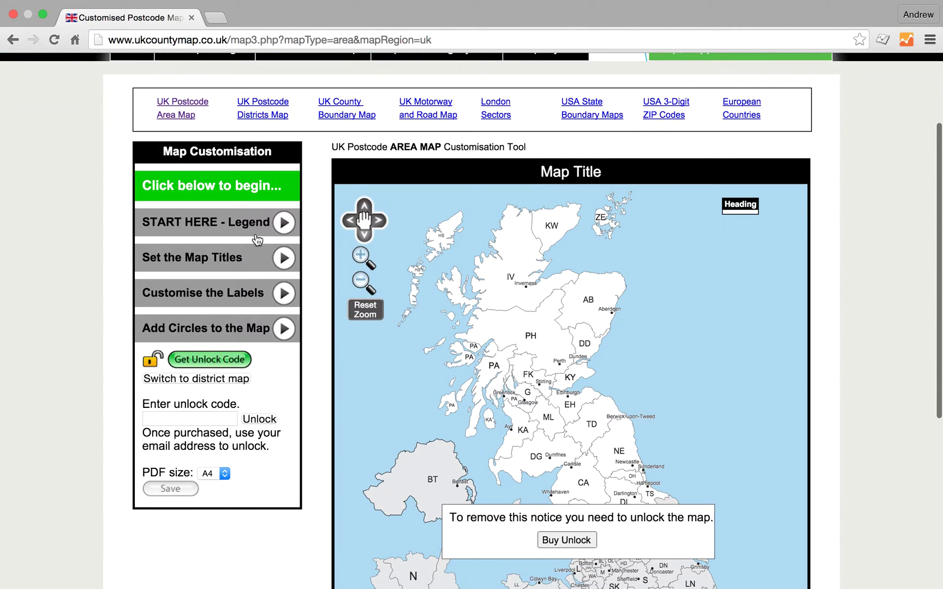
pyautogui.click(235, 230)
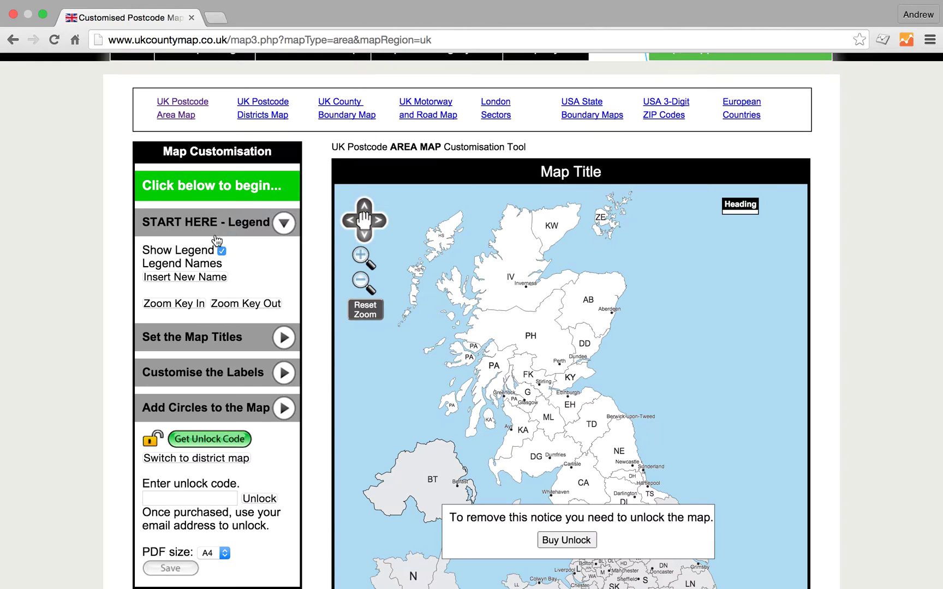
# Add three named legend entries, getting orange, green and blue swatches
pyautogui.click(179, 281)
pyautogui.click(179, 281)
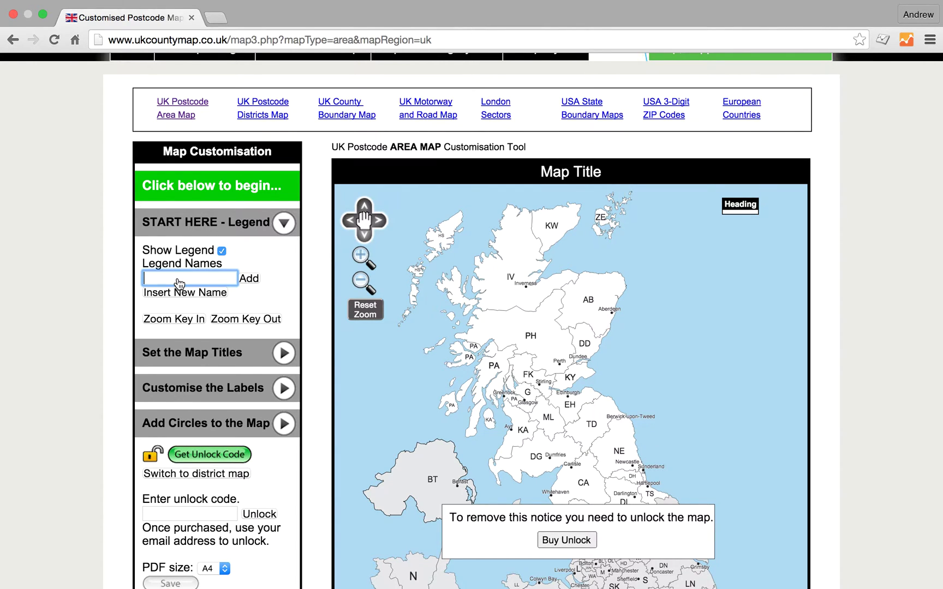
pyautogui.write('Andrew')
pyautogui.click(248, 279)
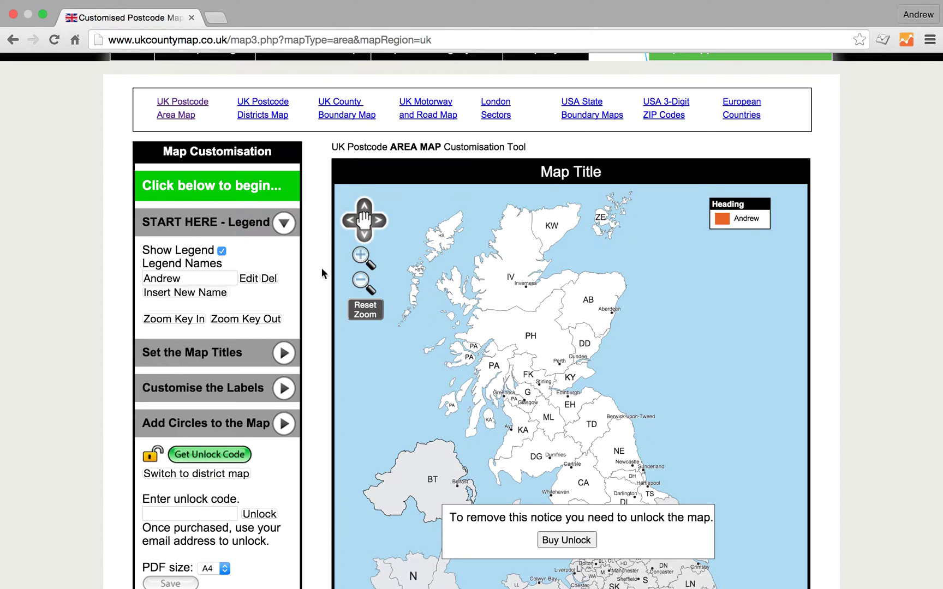
pyautogui.click(174, 298)
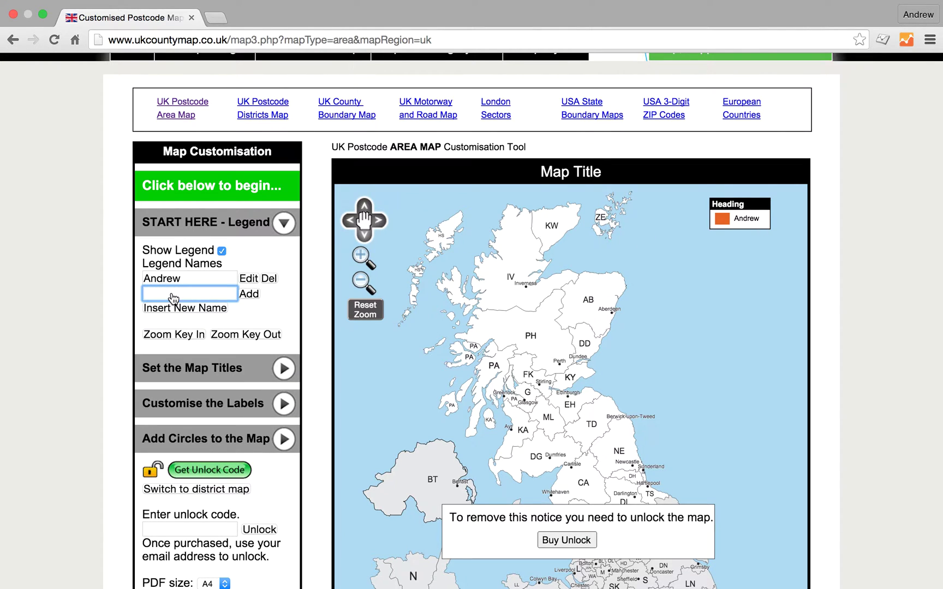
pyautogui.write('Fred')
pyautogui.click(249, 294)
pyautogui.click(191, 317)
pyautogui.write('John')
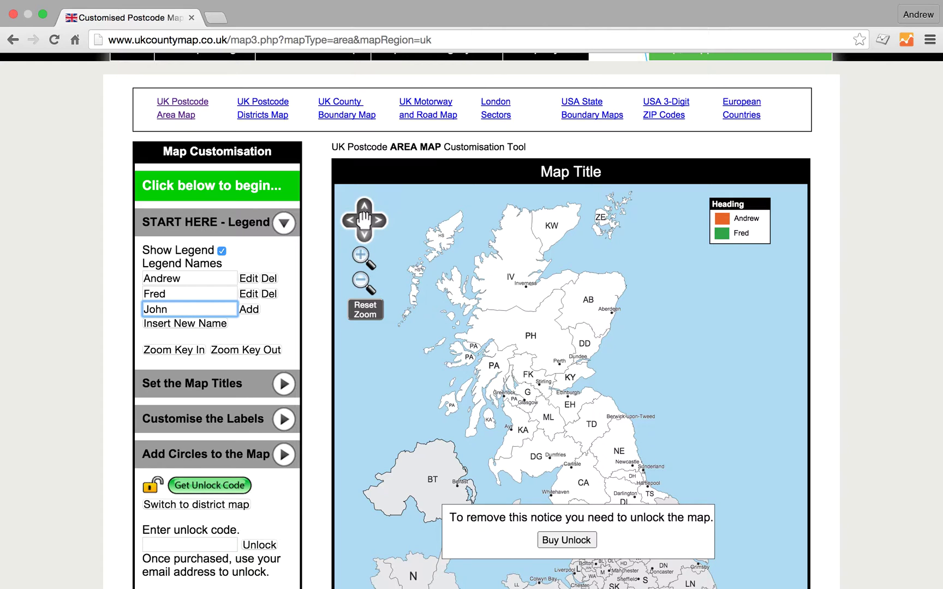
pyautogui.click(249, 311)
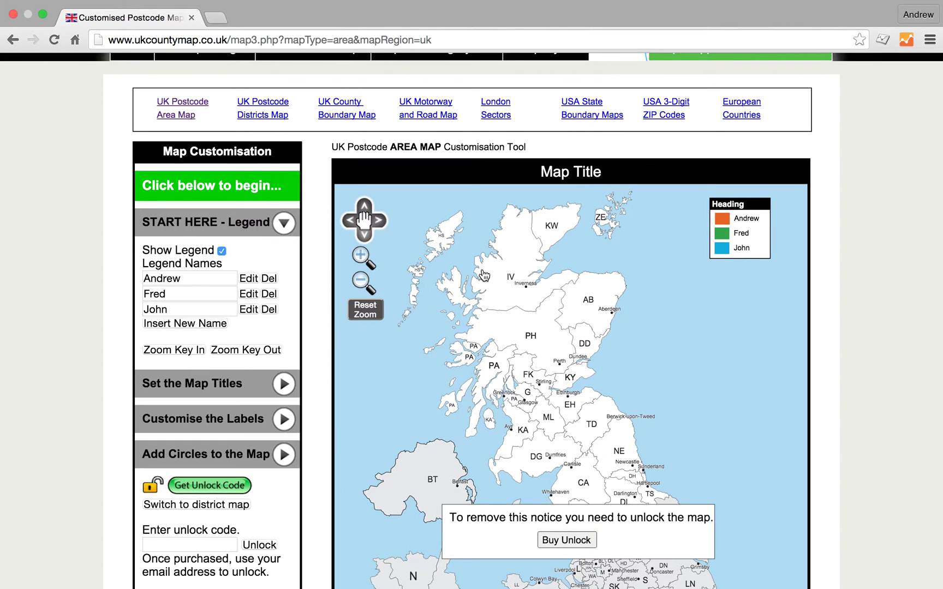
# Replace the third legend entry's name with a new name and apply the edit
pyautogui.moveTo(174, 309); pyautogui.dragTo(118, 309)
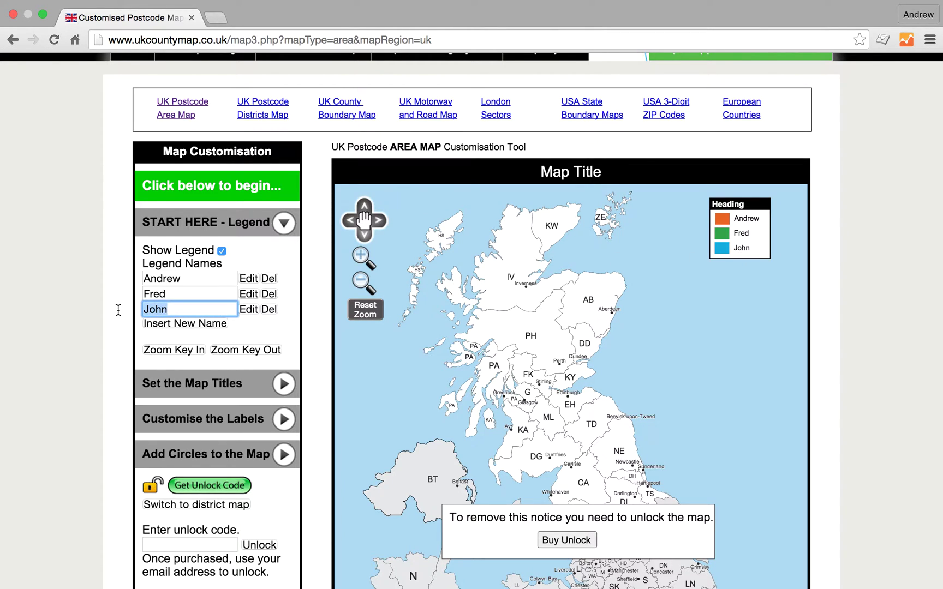
pyautogui.write('Pete')
pyautogui.click(247, 311)
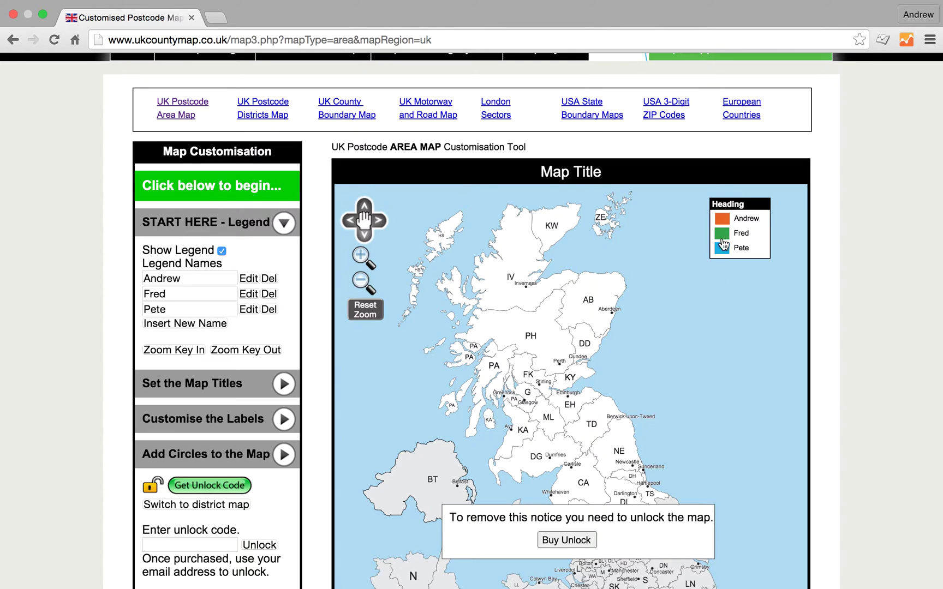
pyautogui.scroll(-3, 716, 473)
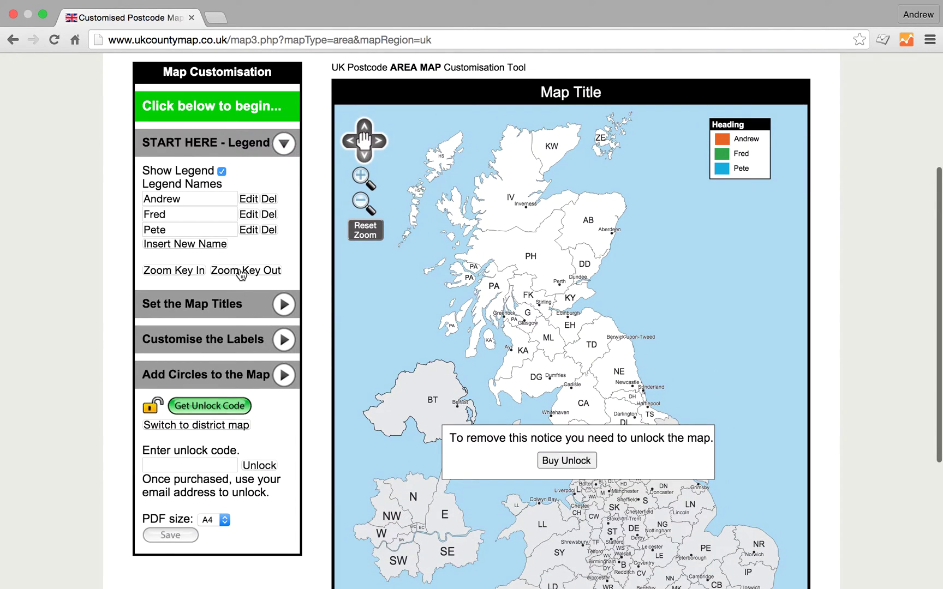
pyautogui.click(186, 275)
pyautogui.click(185, 274)
pyautogui.click(185, 275)
pyautogui.click(259, 276)
pyautogui.click(260, 275)
pyautogui.click(260, 275)
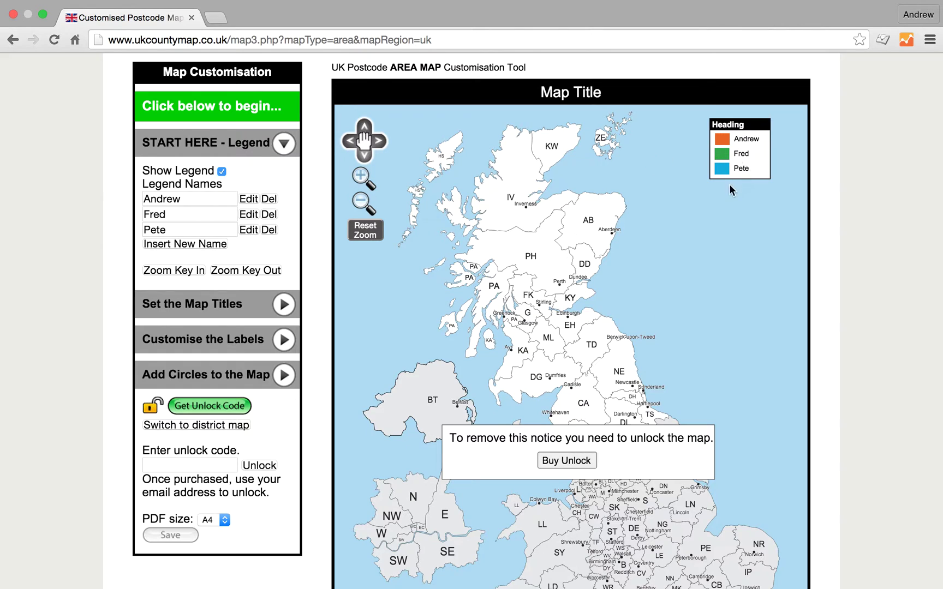
# Change the map title to 'Andrews Test Map'
pyautogui.click(191, 306)
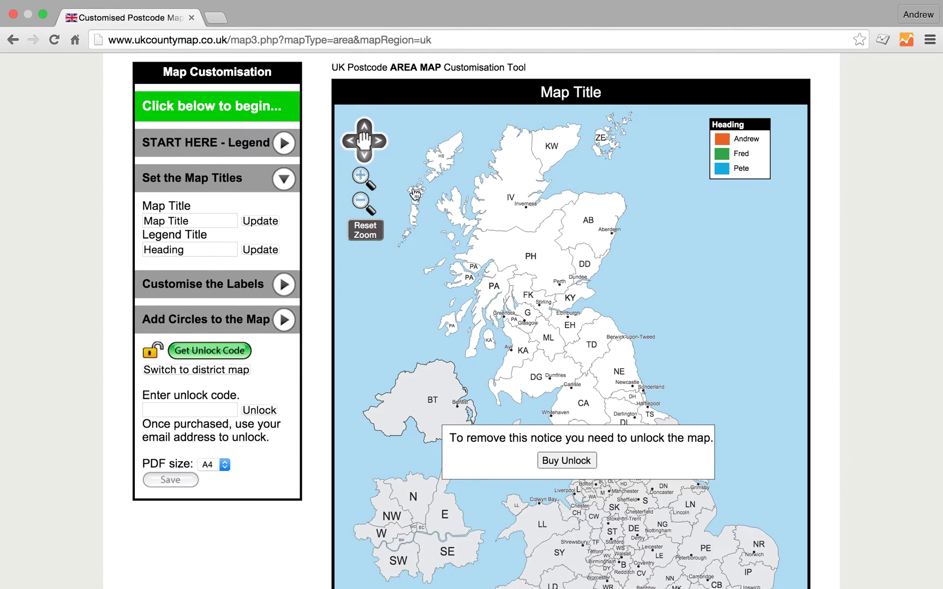
pyautogui.moveTo(202, 219); pyautogui.dragTo(107, 218)
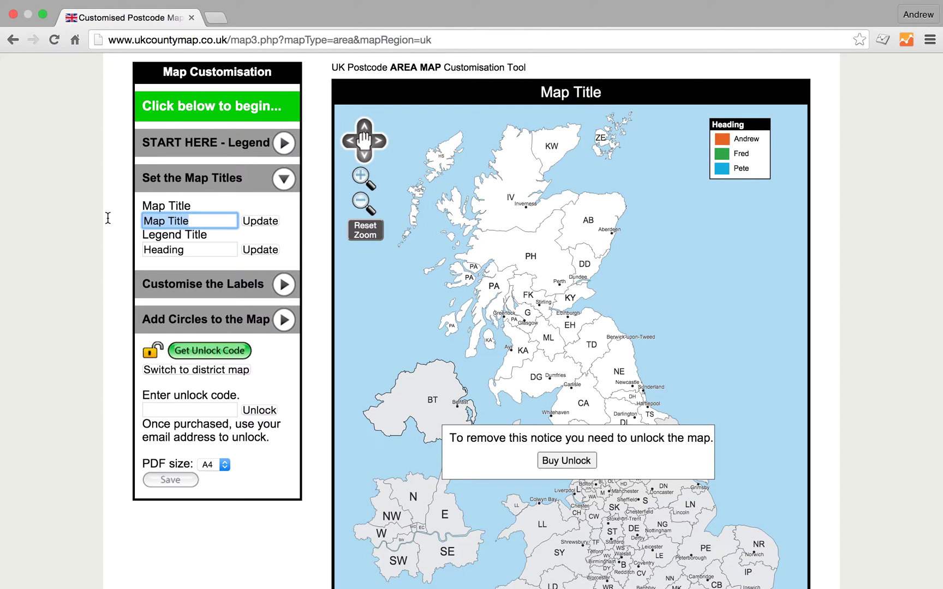
pyautogui.write('Andrews Test Map')
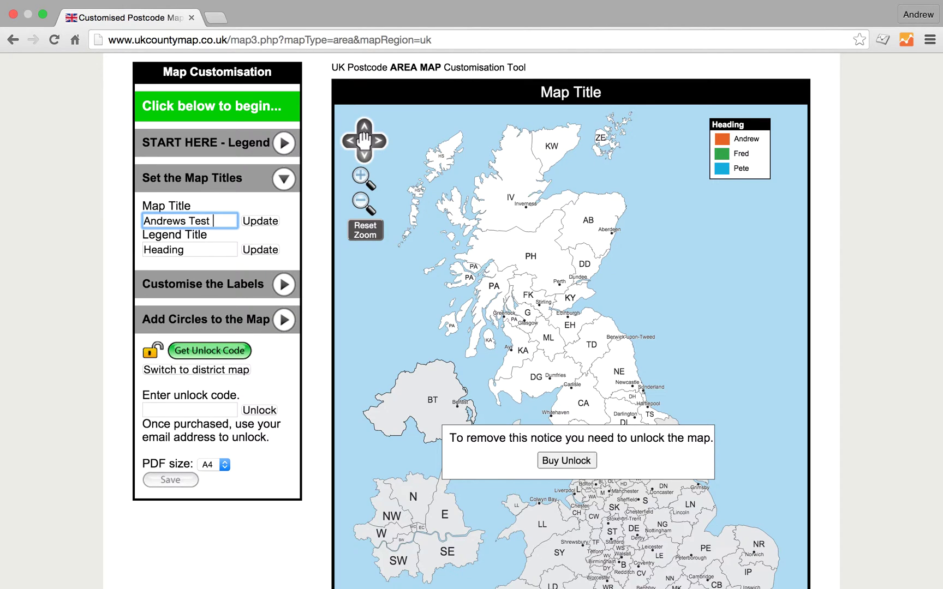
pyautogui.click(262, 222)
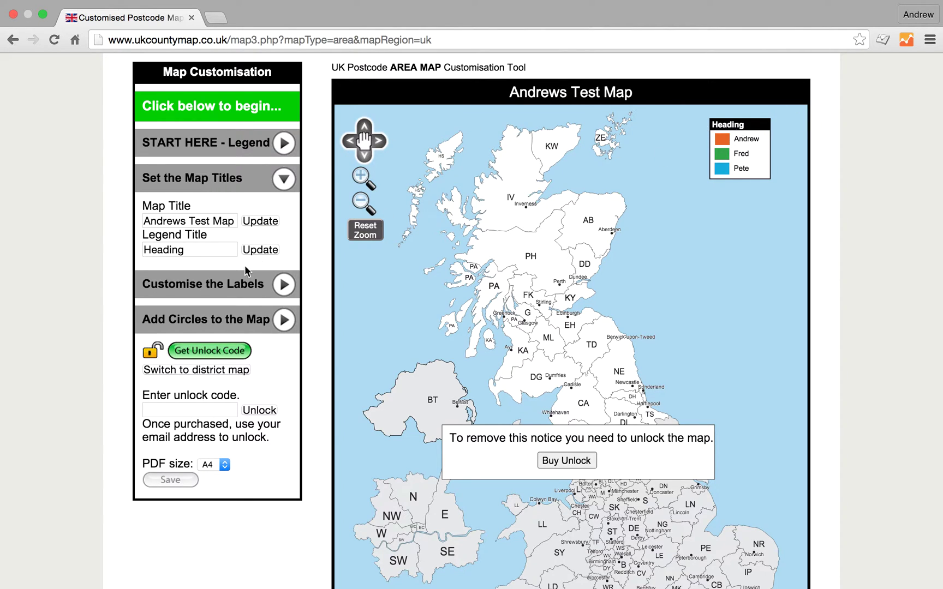
# Rename the legend heading from 'Heading' to 'Key'
pyautogui.moveTo(205, 252); pyautogui.dragTo(112, 252)
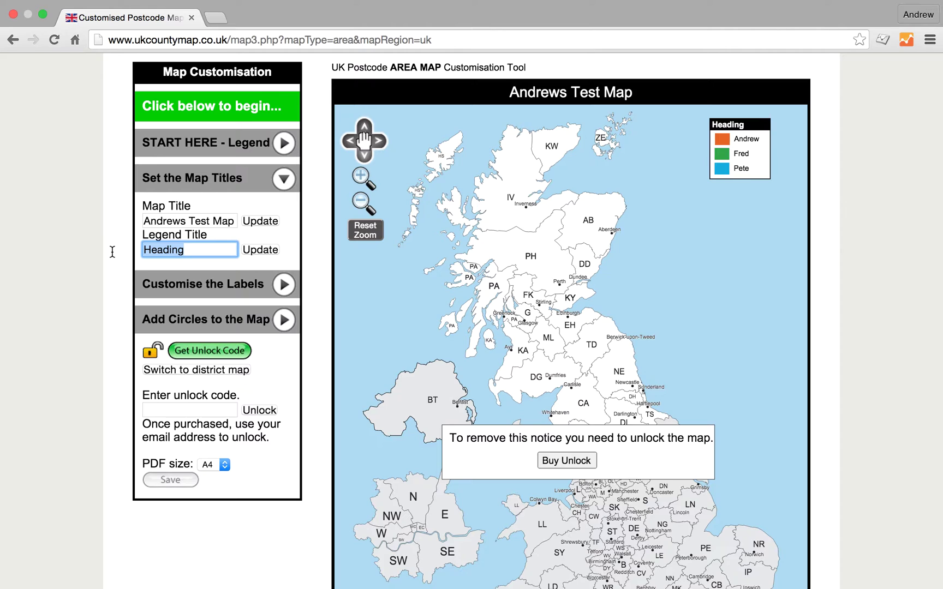
pyautogui.write('Key')
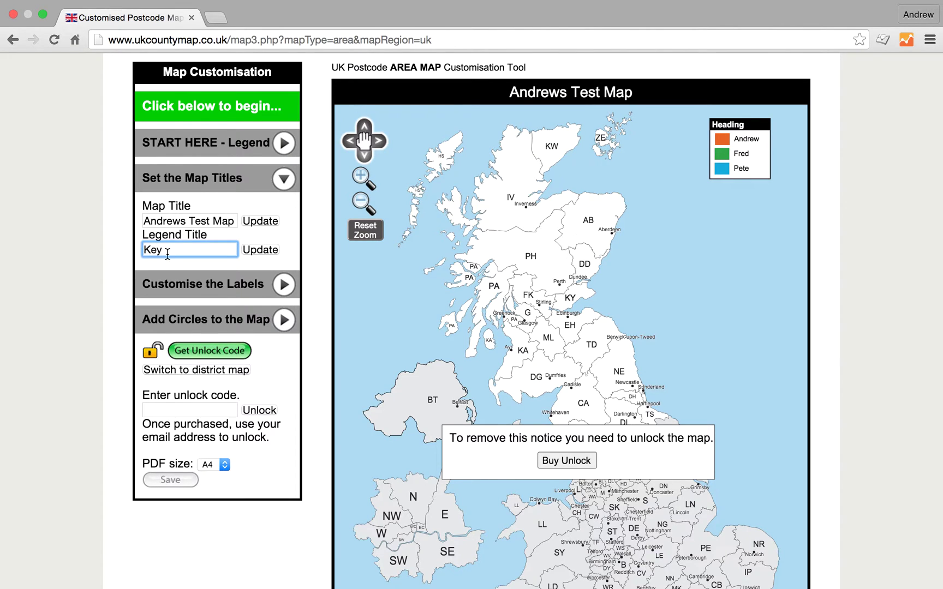
pyautogui.click(265, 250)
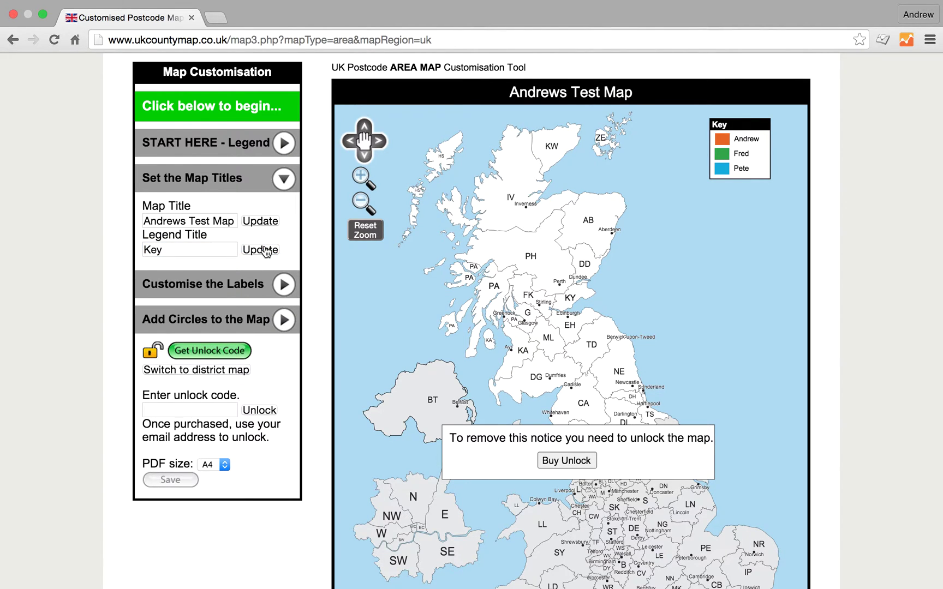
pyautogui.click(284, 290)
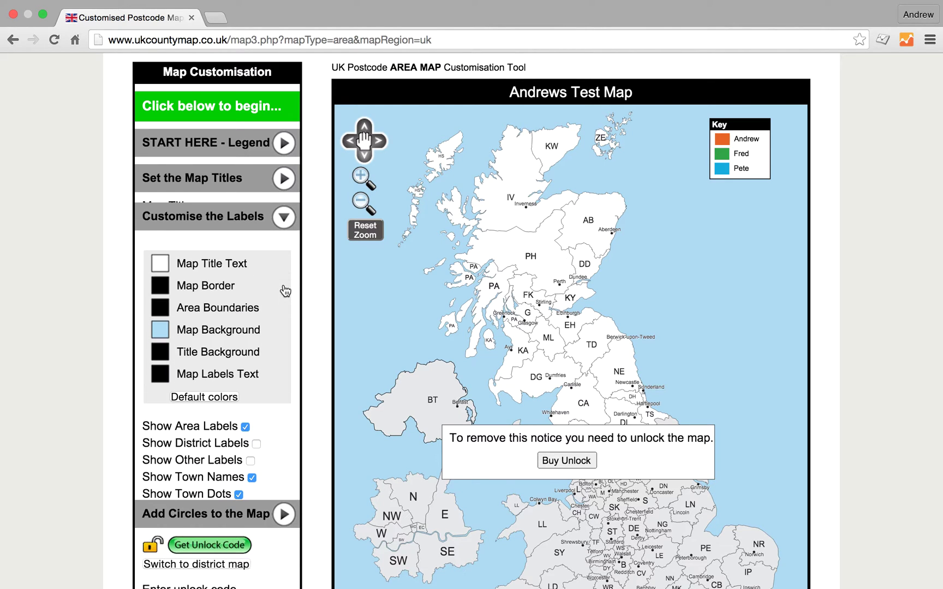
# Try a lime map border and orange title background, then restore the default colours
pyautogui.click(161, 275)
pyautogui.click(307, 305)
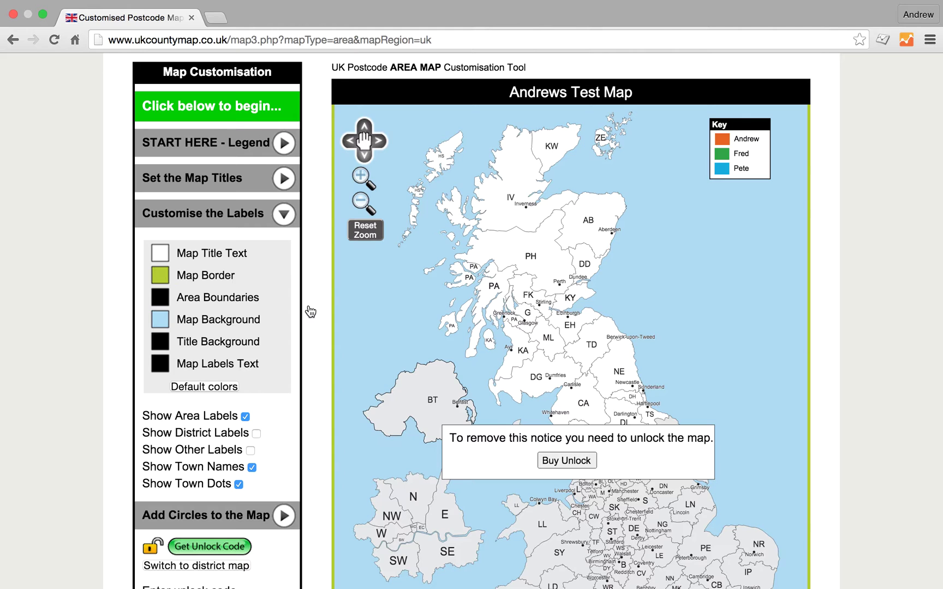
pyautogui.click(160, 348)
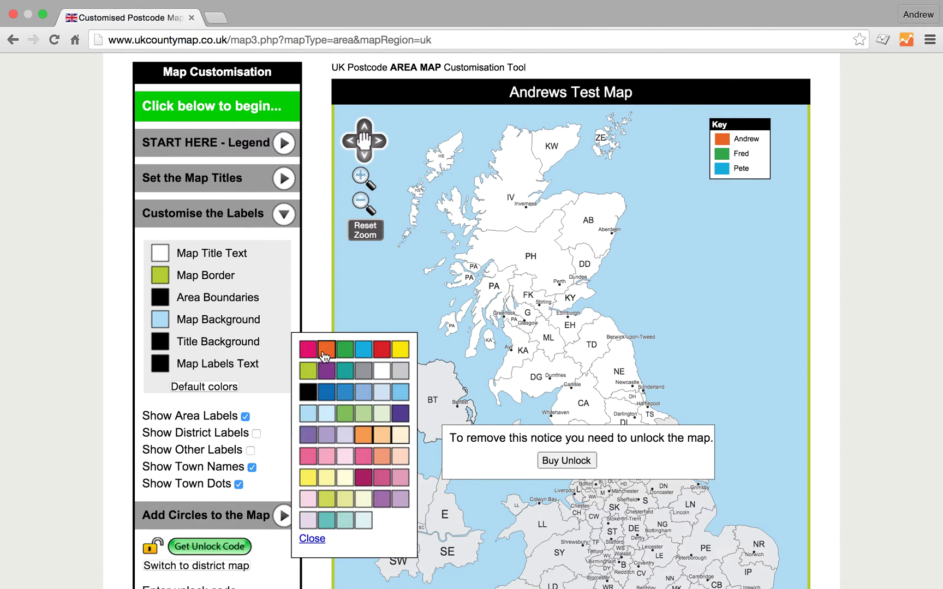
pyautogui.click(326, 350)
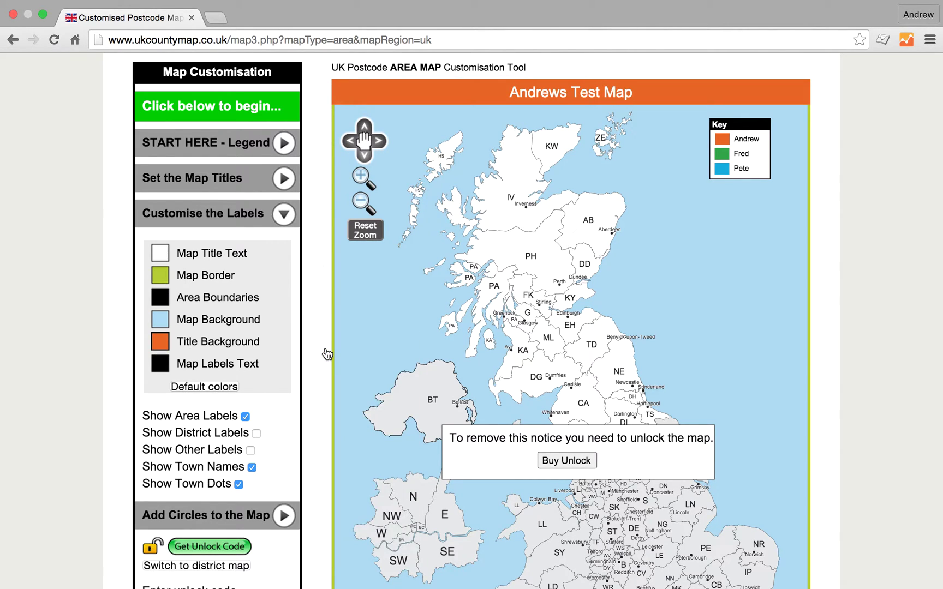
pyautogui.click(203, 387)
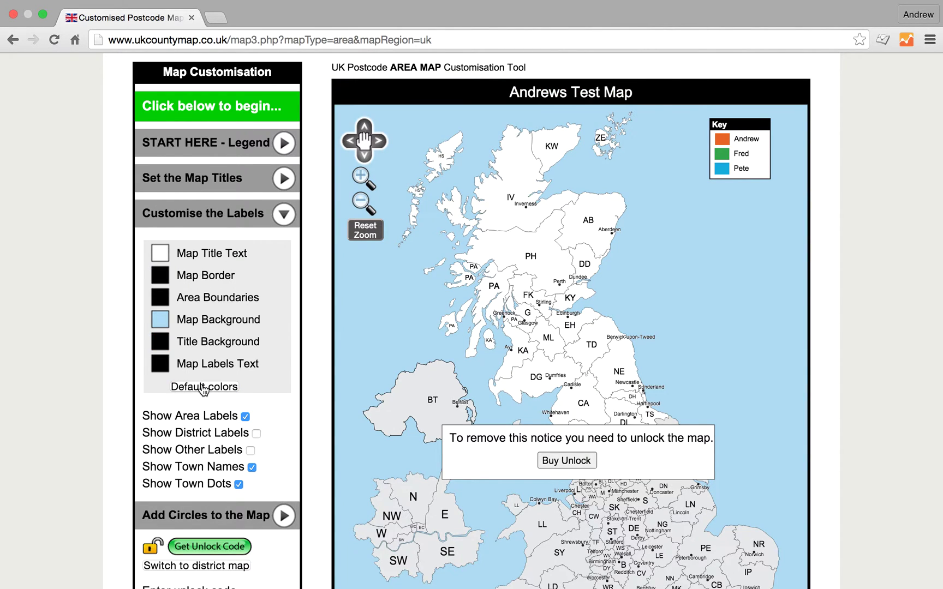
pyautogui.click(240, 142)
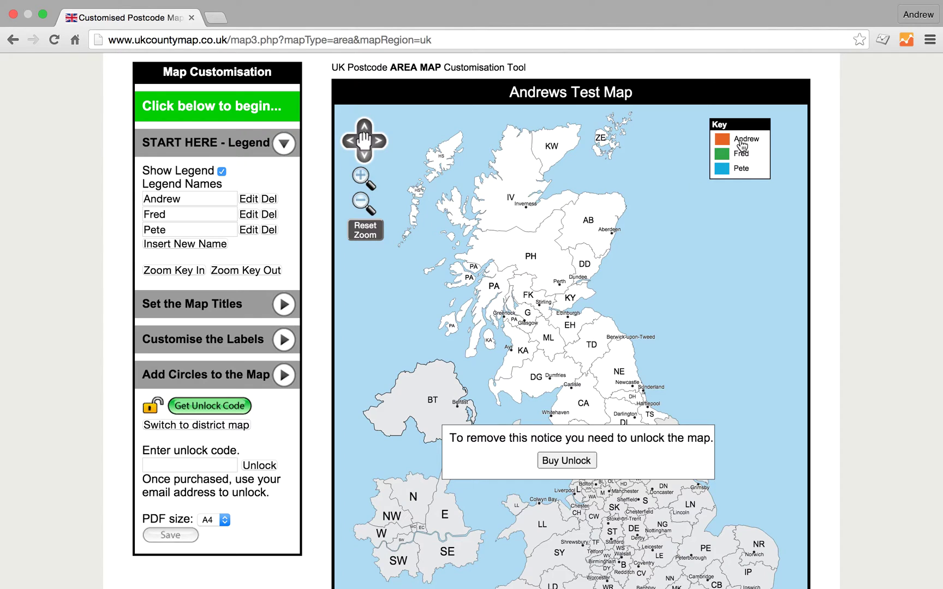
# Fill KW, IV, HS, PH, AB and DD orange with the first key entry
pyautogui.click(552, 156)
pyautogui.click(531, 158)
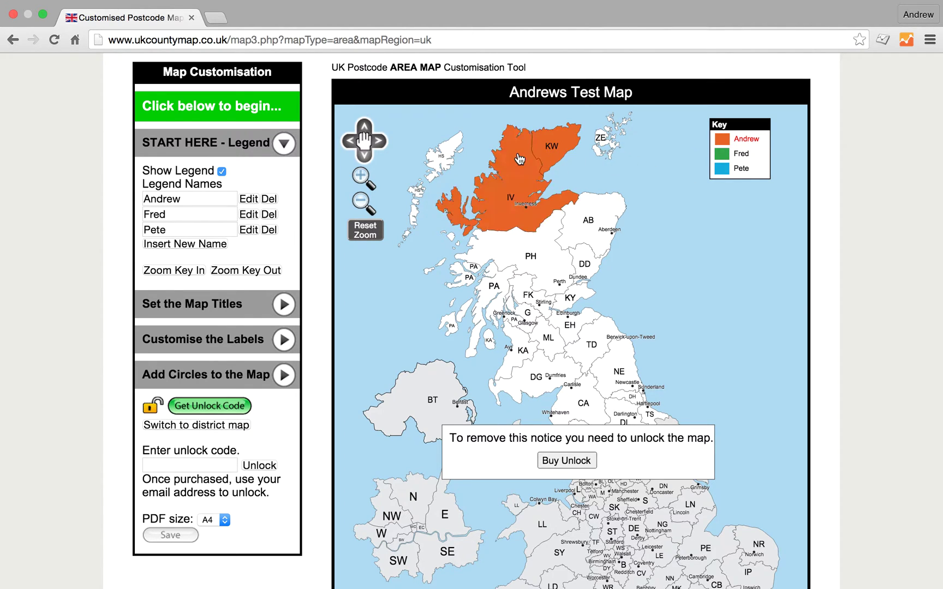
pyautogui.click(445, 153)
pyautogui.click(545, 251)
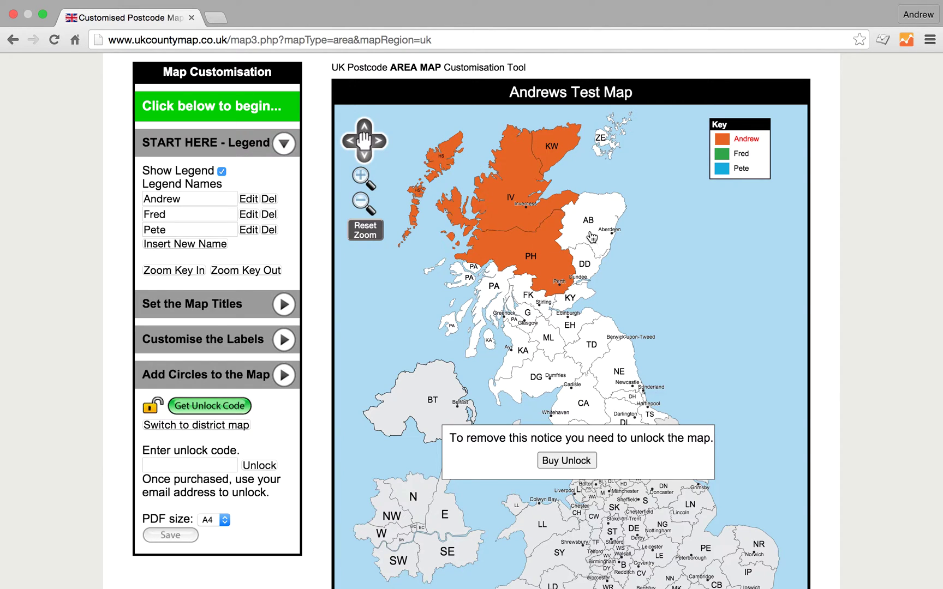
pyautogui.click(604, 217)
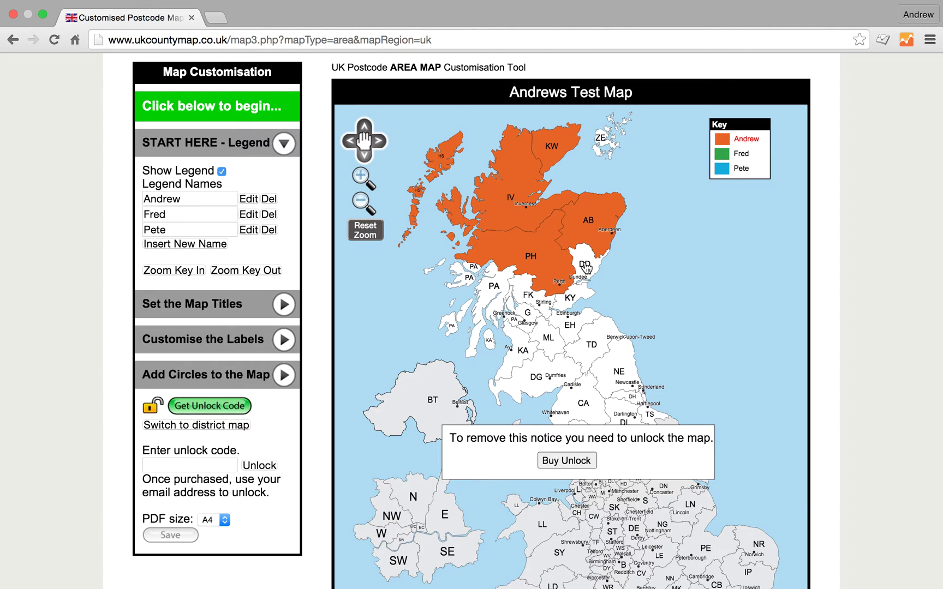
pyautogui.click(586, 268)
# With the second key entry, fill FK, PA, G, KY and EH green
pyautogui.click(745, 156)
pyautogui.click(523, 287)
pyautogui.click(503, 284)
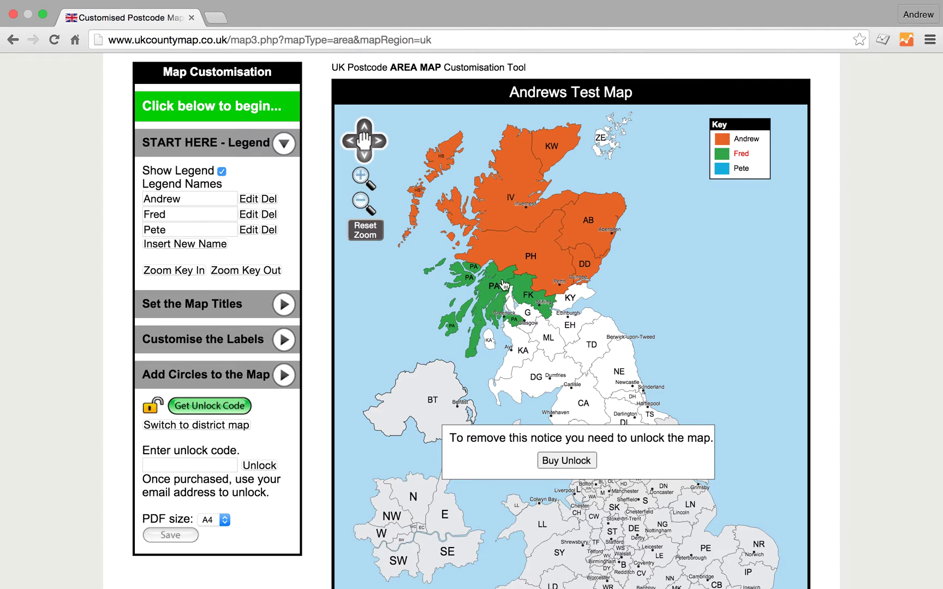
pyautogui.click(533, 316)
pyautogui.click(585, 290)
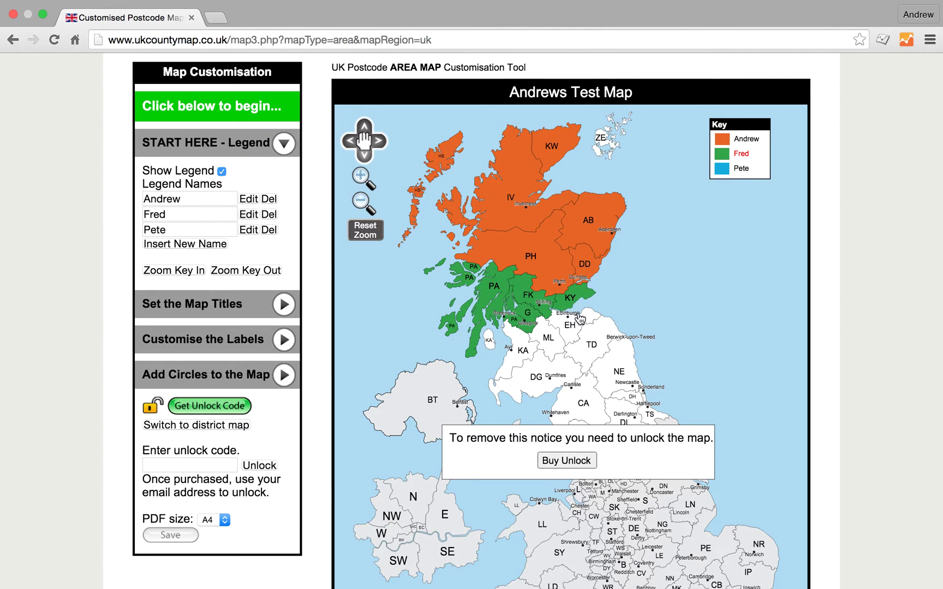
pyautogui.click(580, 315)
# With the third key entry, fill ML, KA, DG and TD blue
pyautogui.click(738, 168)
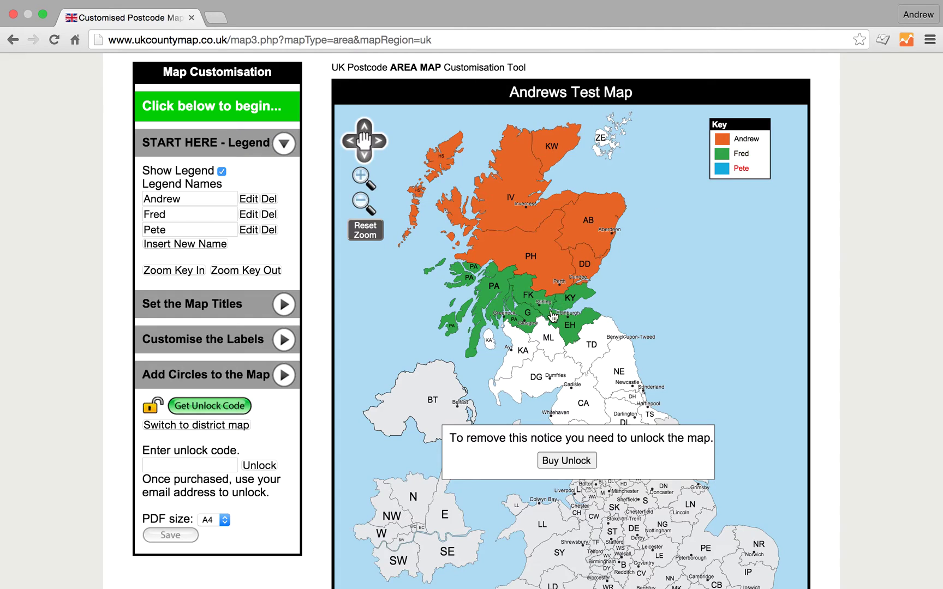
pyautogui.click(540, 343)
pyautogui.click(521, 341)
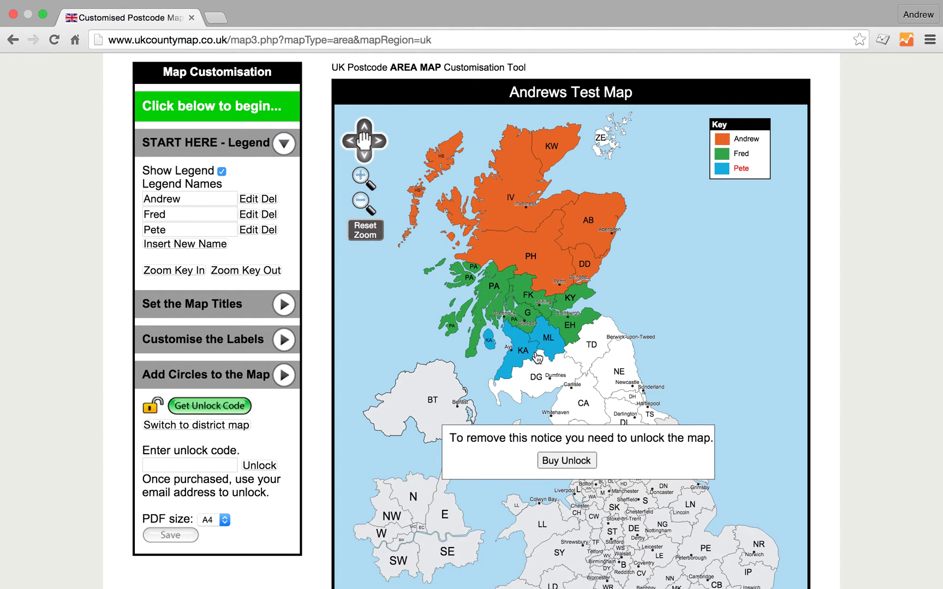
pyautogui.click(544, 370)
pyautogui.click(593, 338)
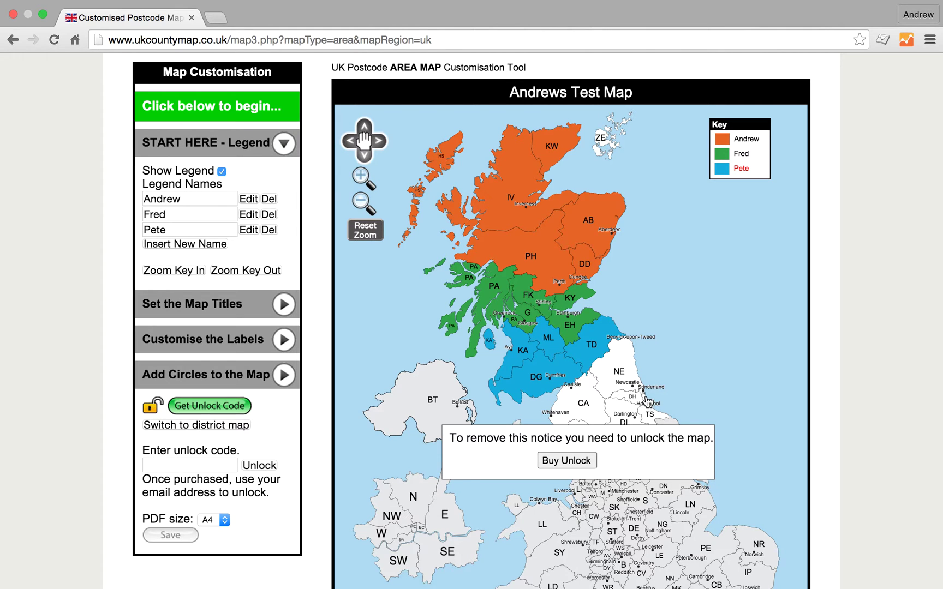
# Zoom into northern England and add NE, DH and CA to the blue entry
pyautogui.click(360, 177)
pyautogui.click(359, 178)
pyautogui.click(359, 177)
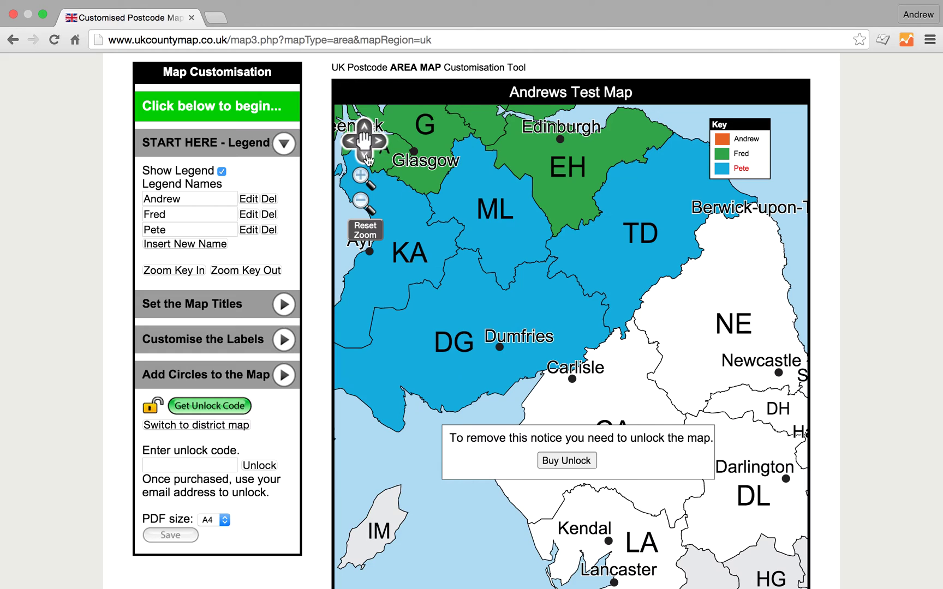
pyautogui.click(379, 143)
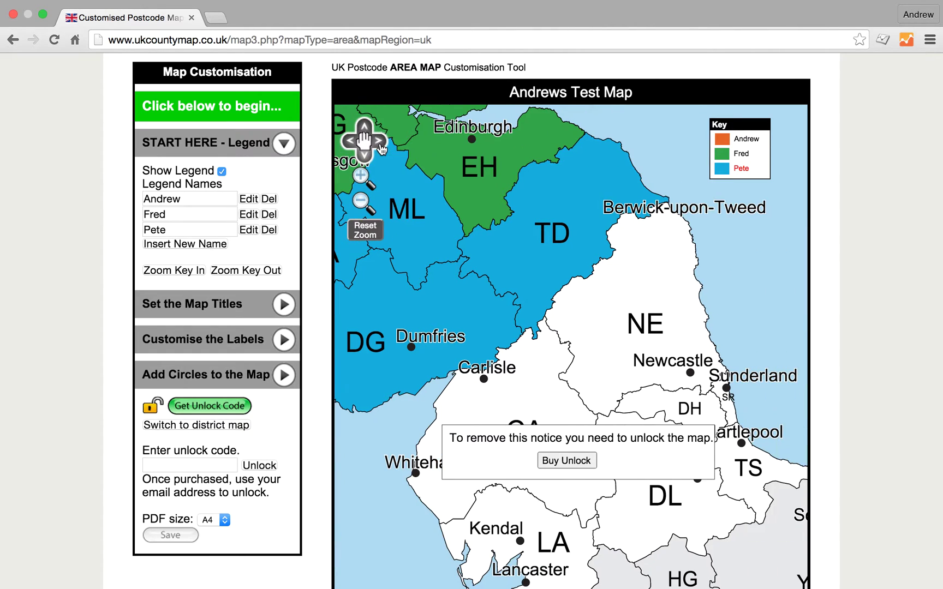
pyautogui.click(371, 159)
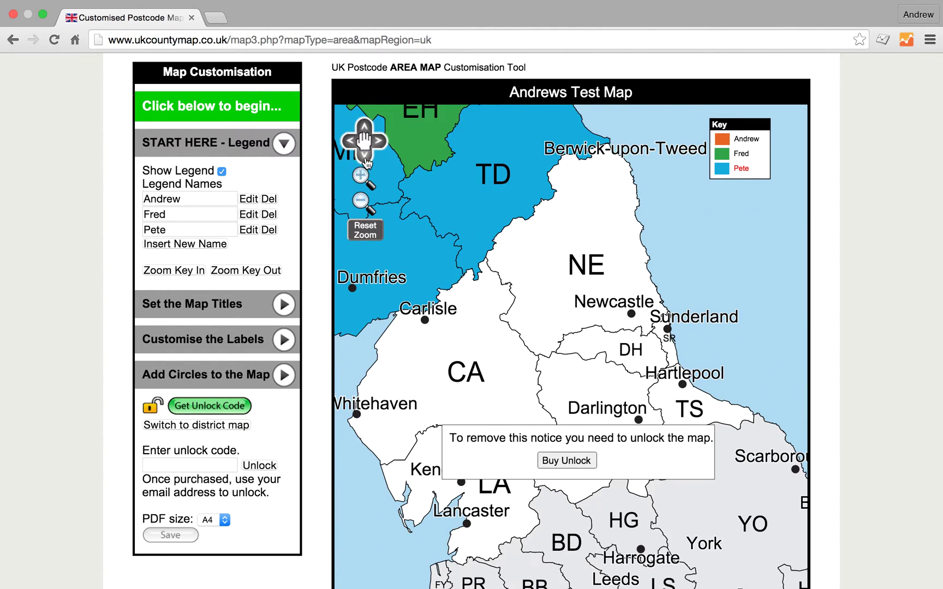
pyautogui.click(671, 327)
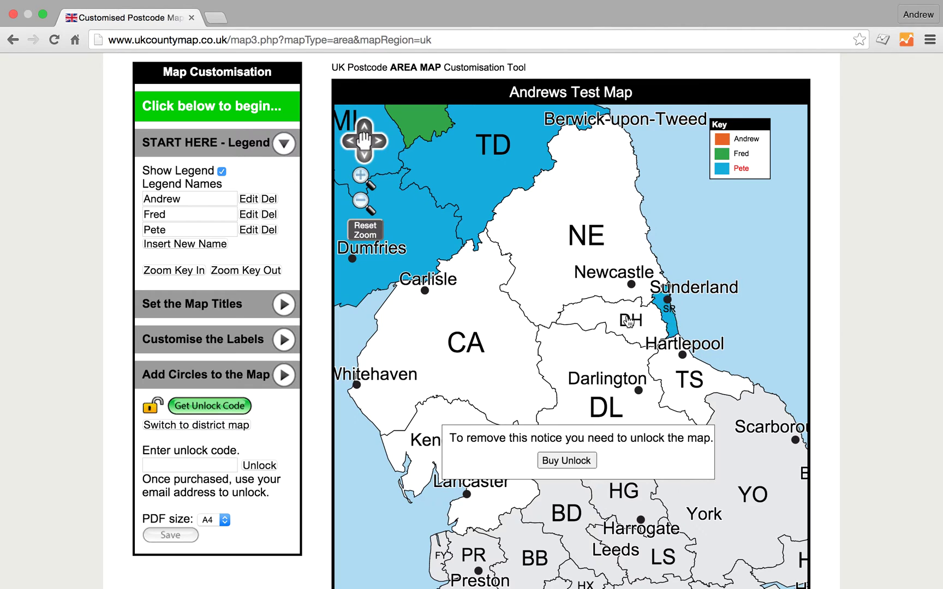
pyautogui.click(592, 310)
pyautogui.click(585, 304)
pyautogui.click(560, 295)
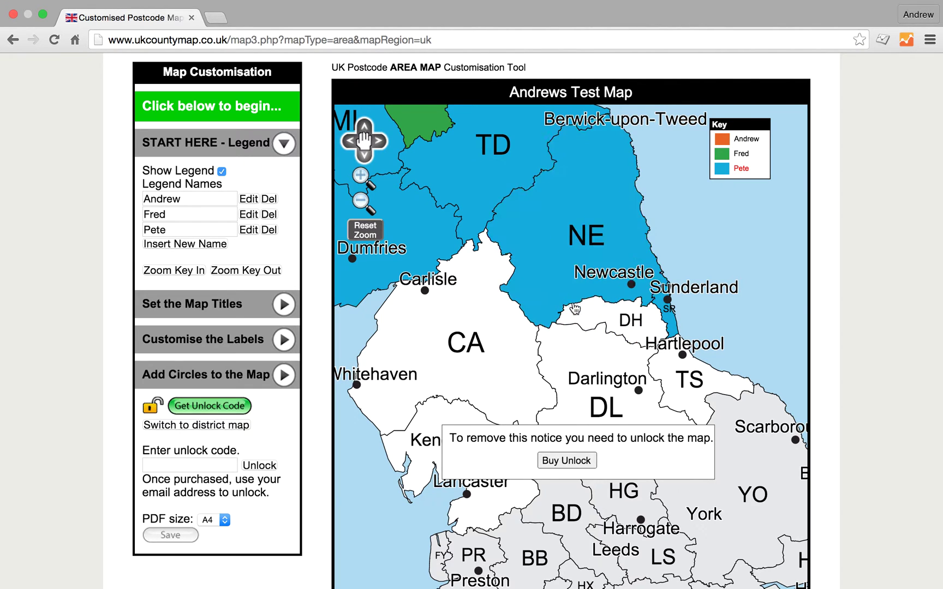
pyautogui.click(579, 314)
pyautogui.click(516, 339)
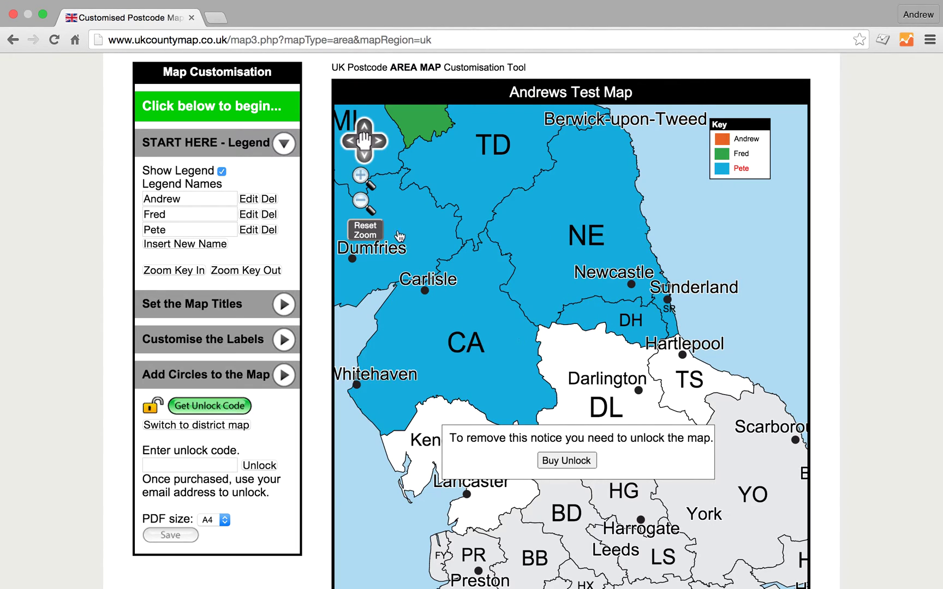
pyautogui.click(365, 230)
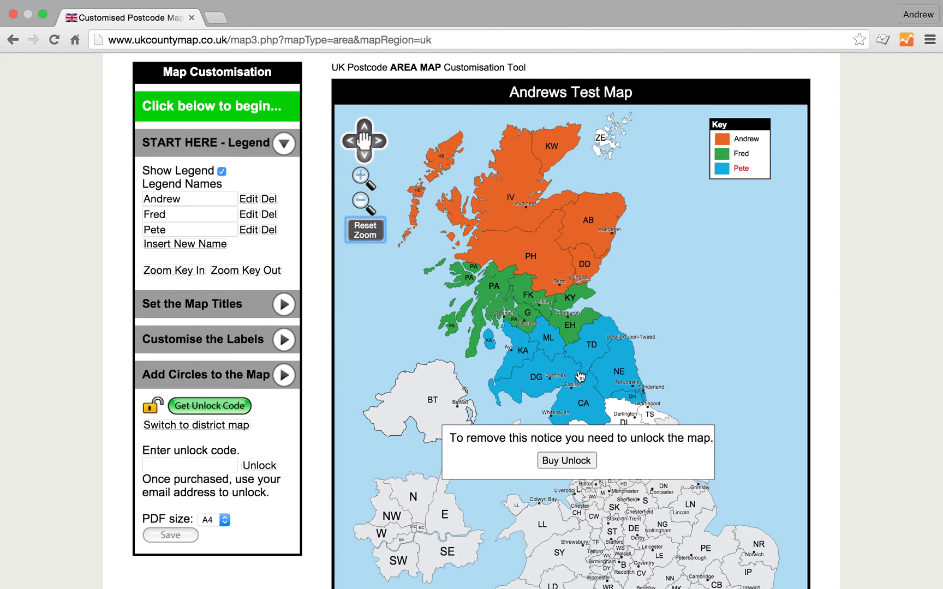
# Recolour the key swatches: third entry green, second entry pink, first entry light blue
pyautogui.click(723, 170)
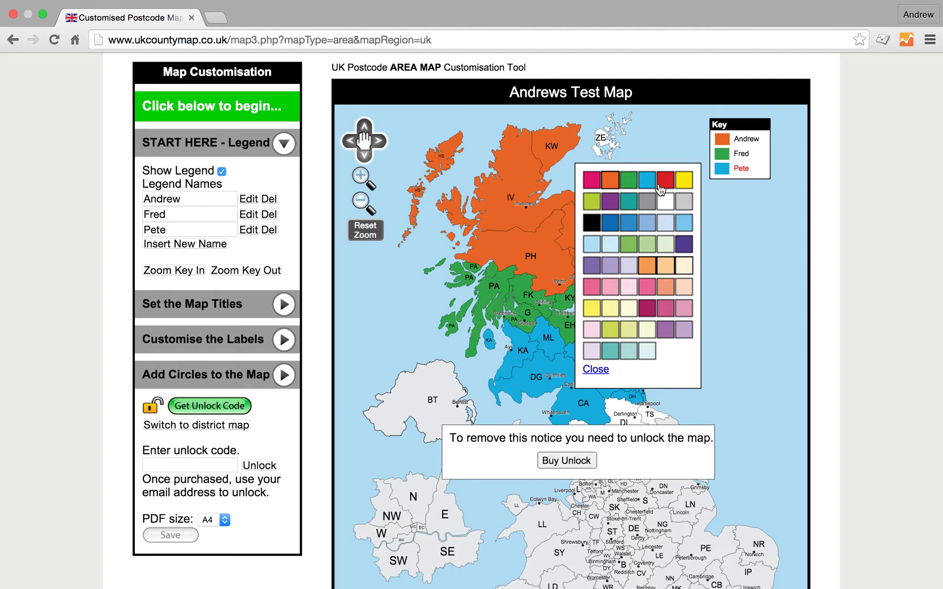
pyautogui.click(629, 180)
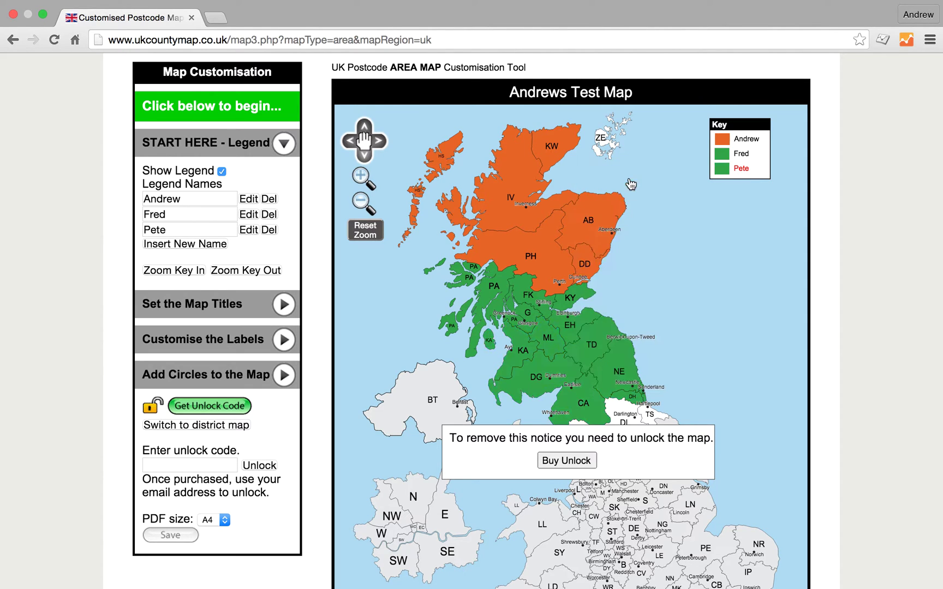
pyautogui.click(725, 155)
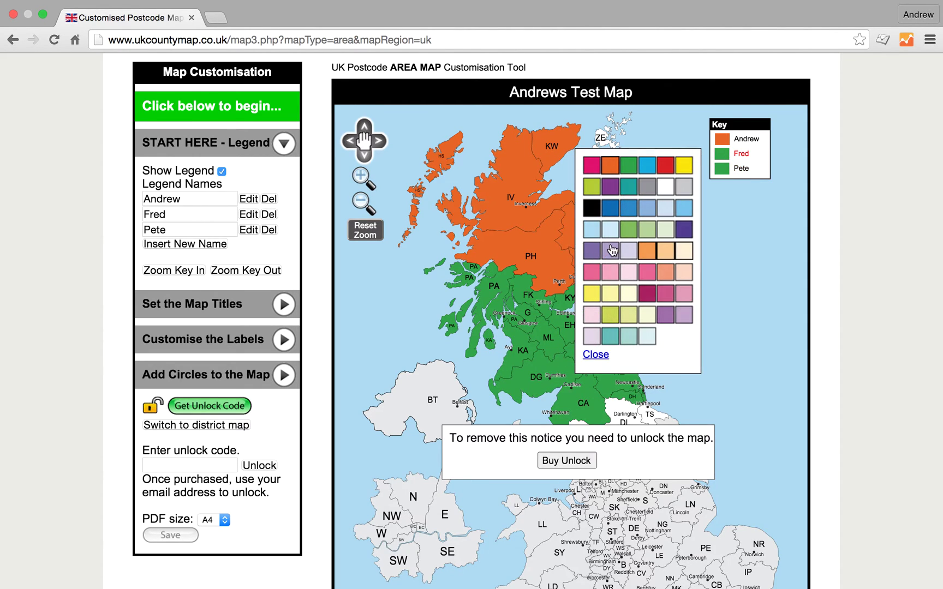
pyautogui.click(611, 274)
pyautogui.click(722, 139)
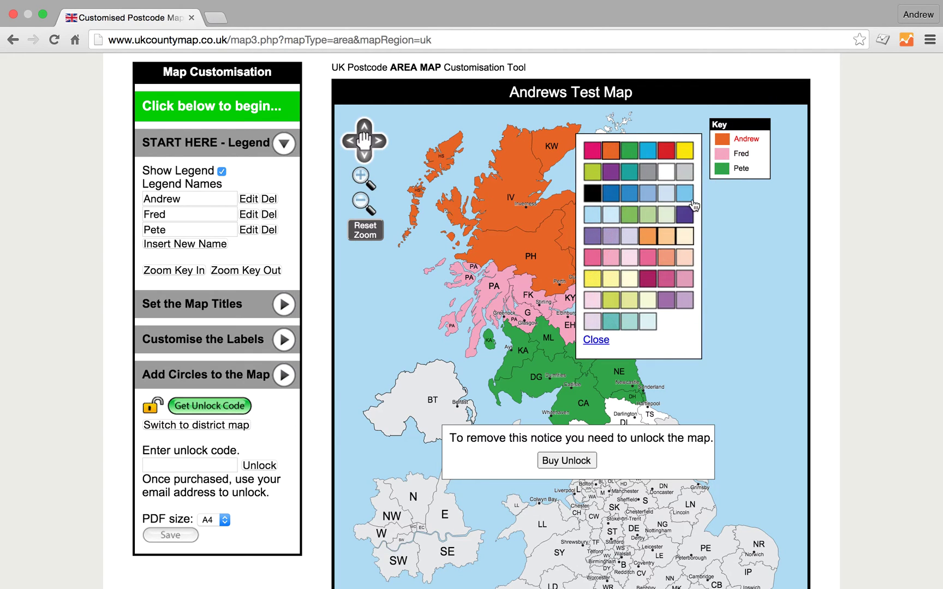
pyautogui.click(690, 191)
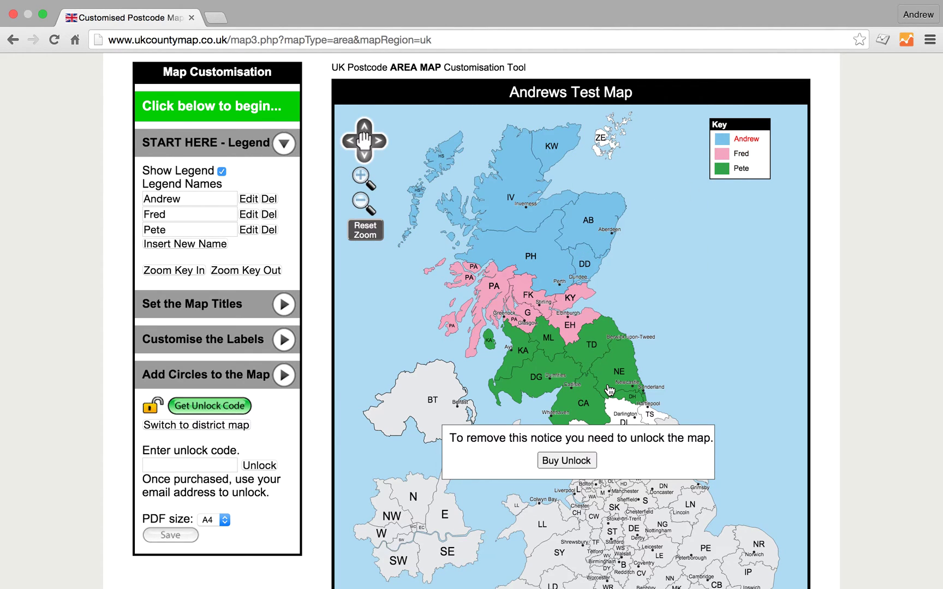
# Hide town names and town dots, keeping the postcode area labels shown
pyautogui.scroll(-5, 762, 278)
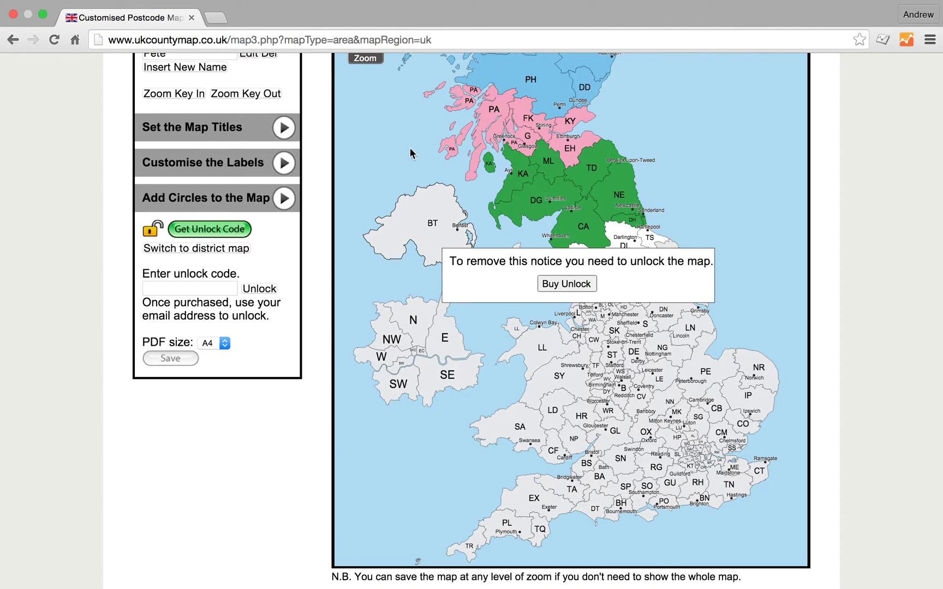
pyautogui.click(218, 162)
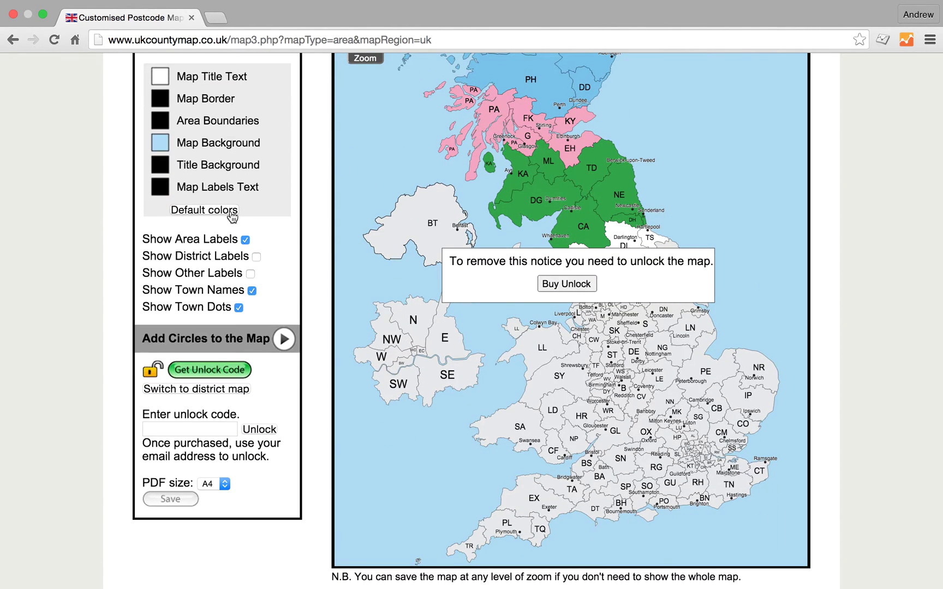
pyautogui.click(246, 241)
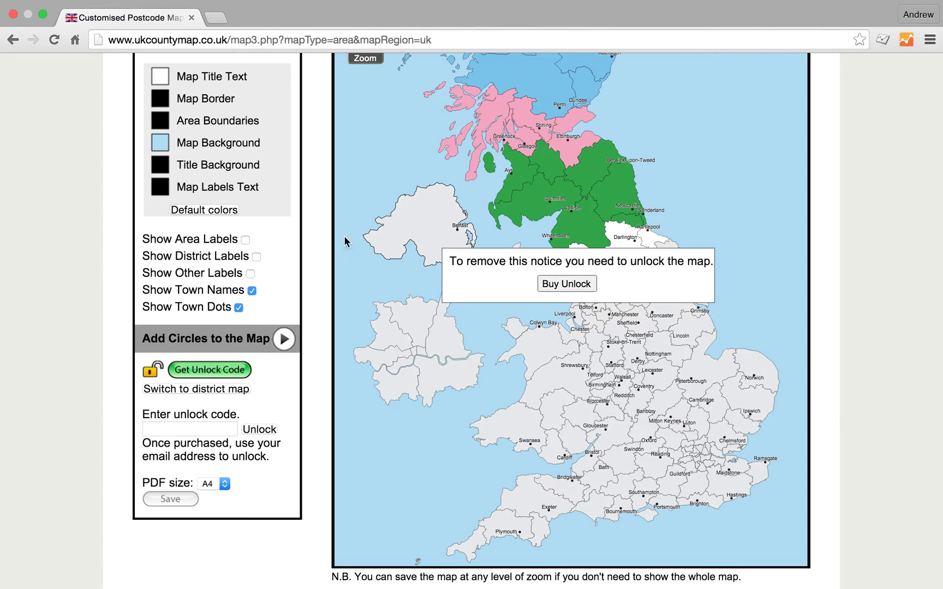
pyautogui.click(252, 291)
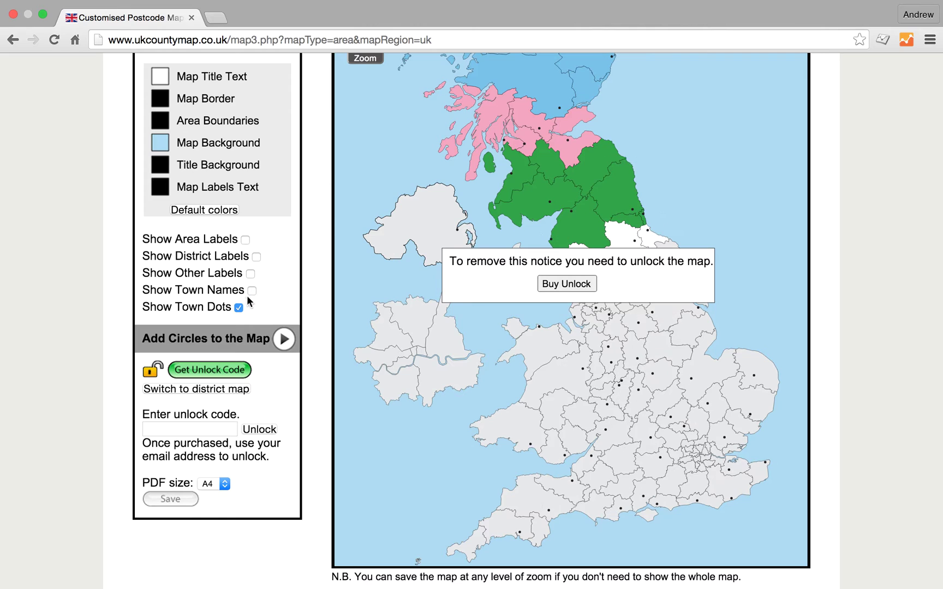
pyautogui.click(238, 309)
pyautogui.click(245, 240)
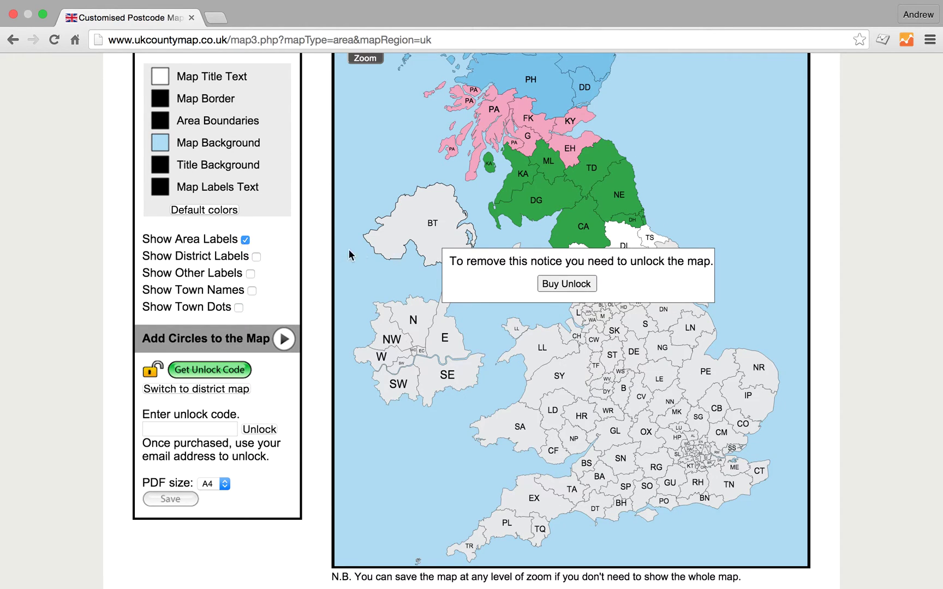
pyautogui.scroll(2, 468, 208)
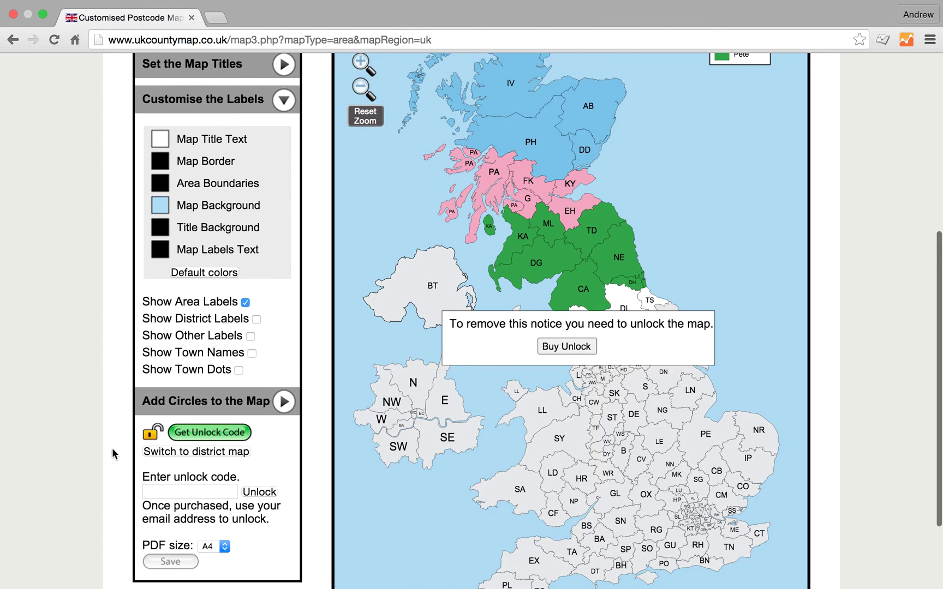
# Turn on four 10-mile circles centred on TD and zoom in around them
pyautogui.click(222, 403)
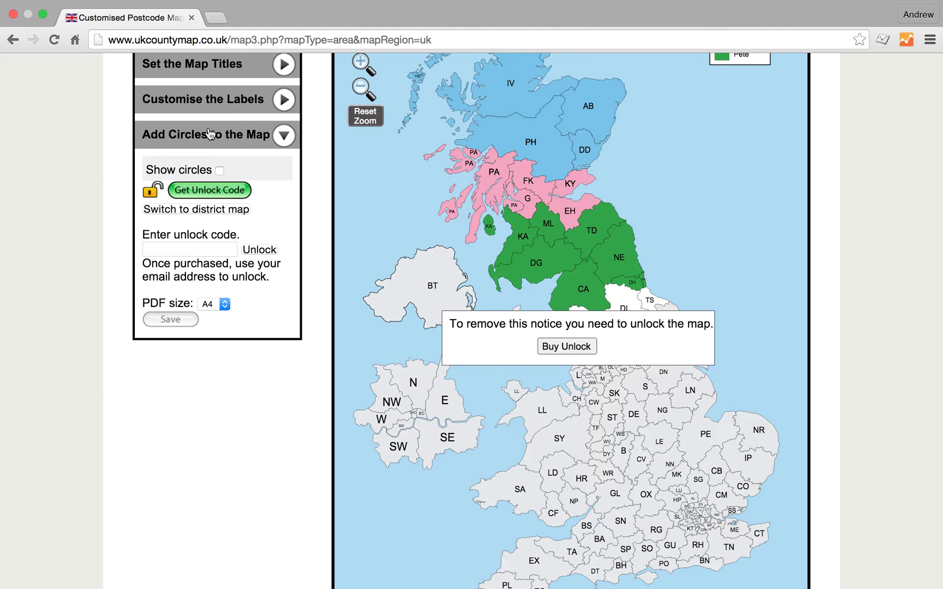
pyautogui.click(220, 171)
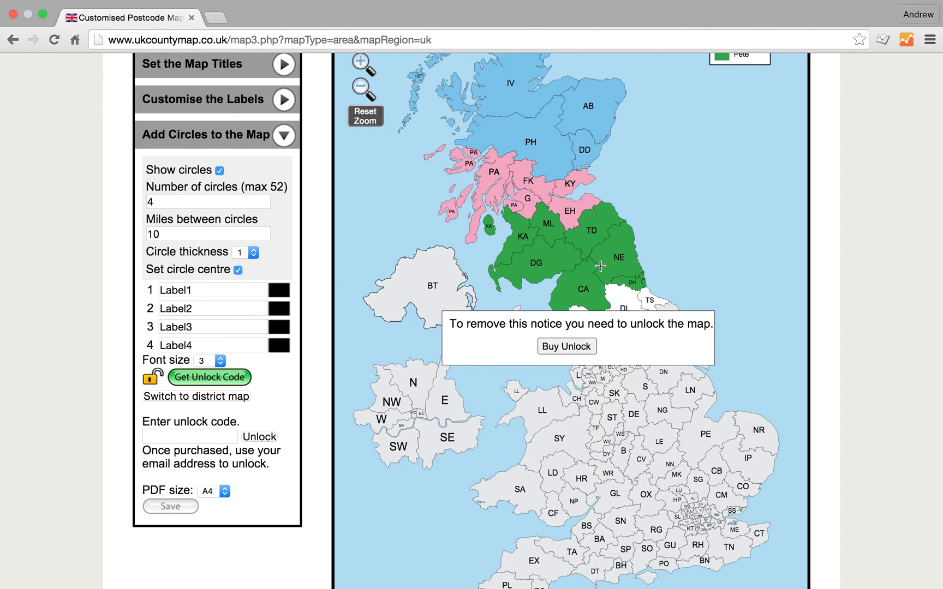
pyautogui.click(592, 230)
pyautogui.scroll(4, 481, 247)
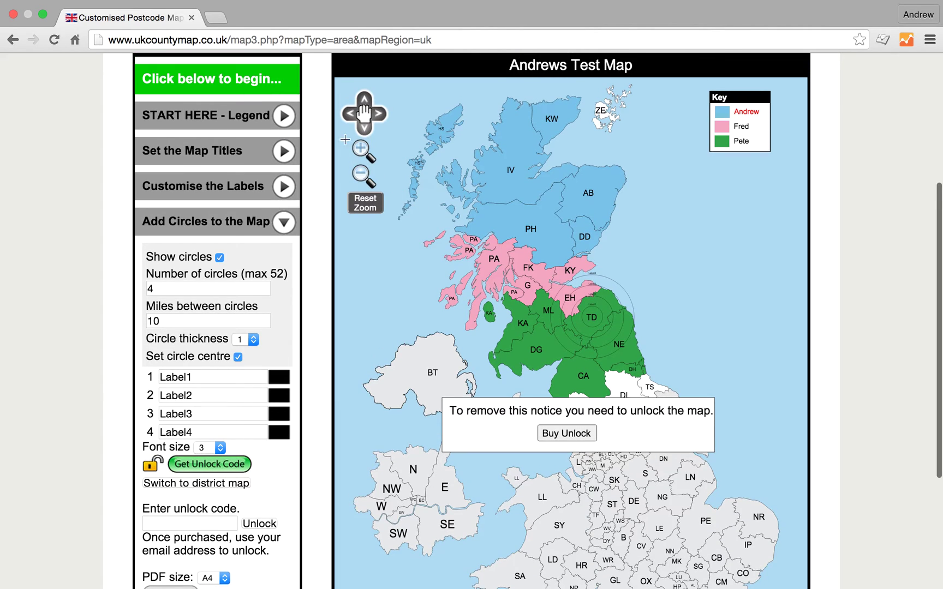
pyautogui.click(363, 152)
pyautogui.click(363, 151)
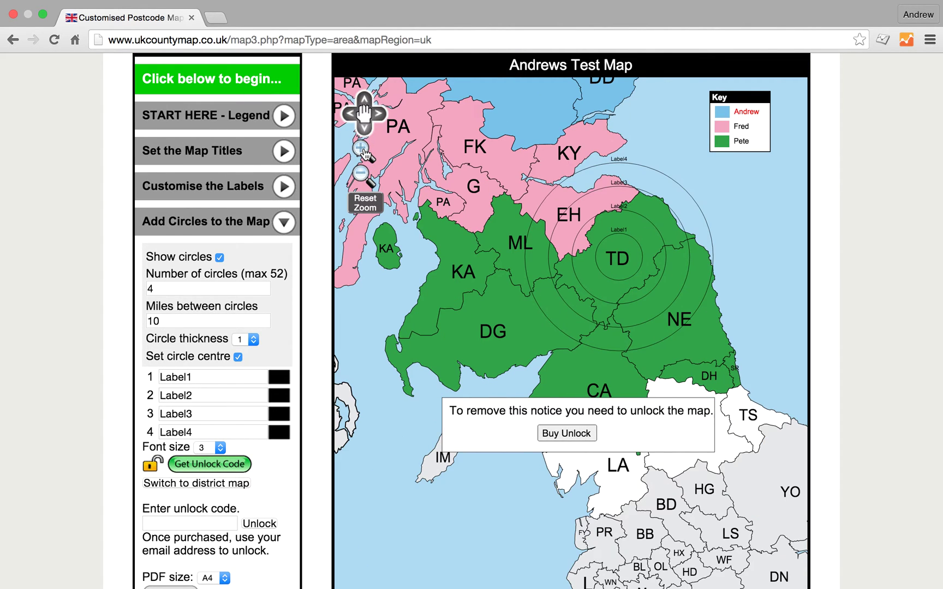
pyautogui.click(363, 151)
pyautogui.click(378, 115)
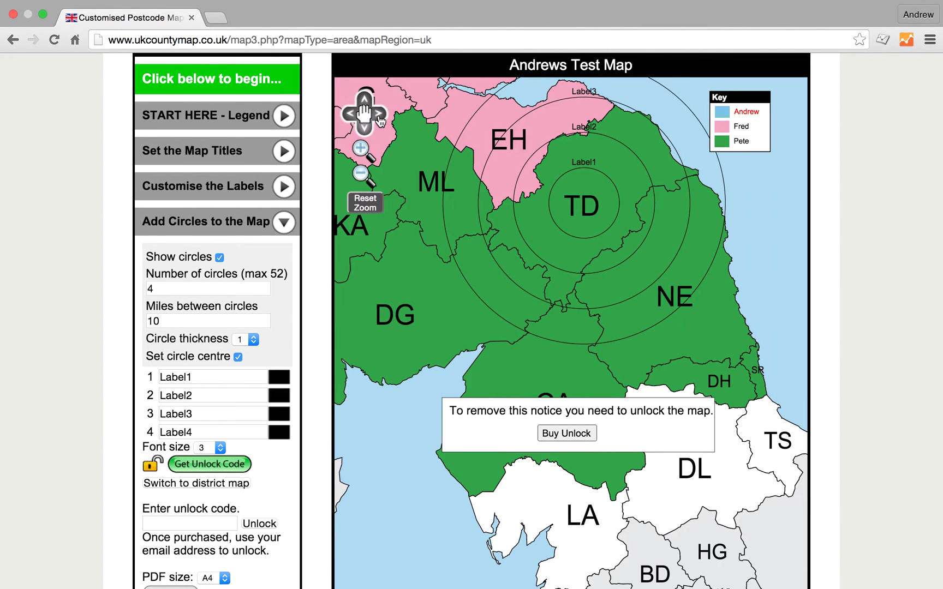
pyautogui.click(368, 105)
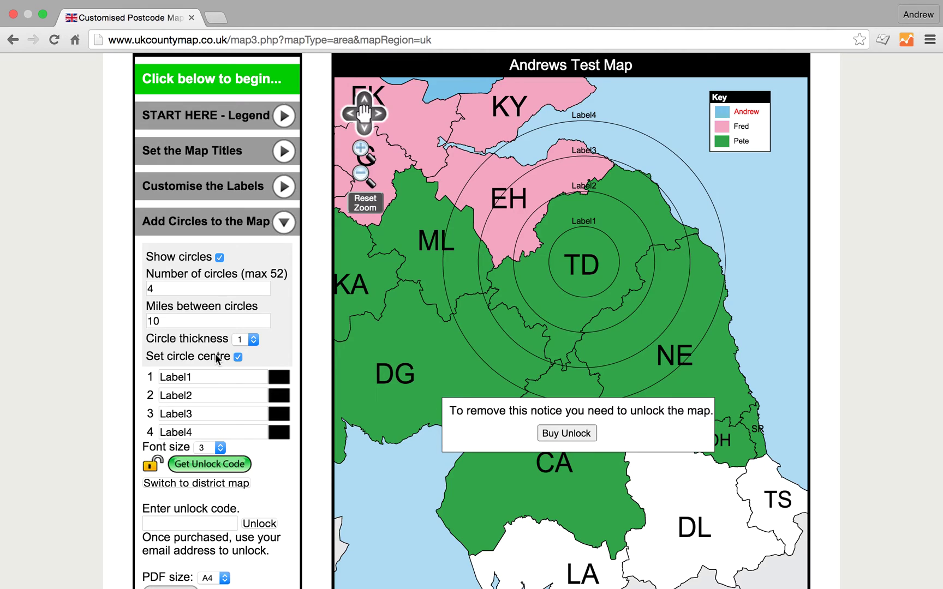
# Replace Label1–Label4 with £10, £20, £30 and 'Call for price', inner to outer
pyautogui.moveTo(204, 378); pyautogui.dragTo(131, 378)
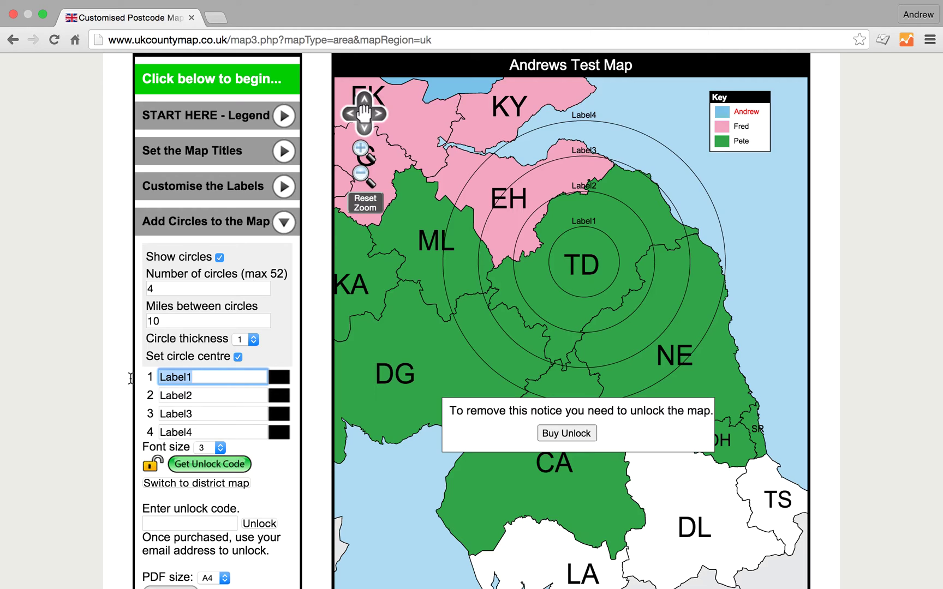
pyautogui.write('10')
pyautogui.click(203, 395)
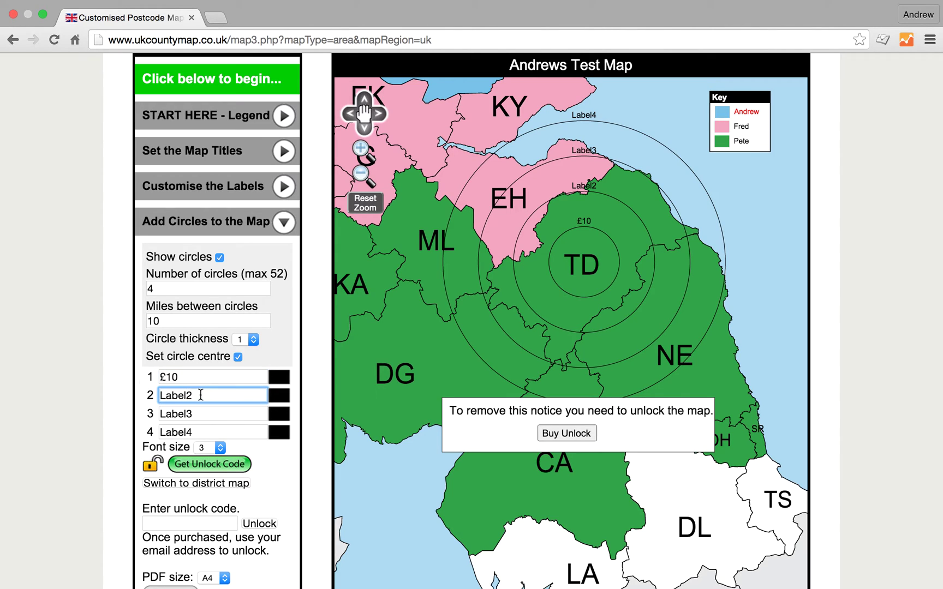
pyautogui.moveTo(201, 395); pyautogui.dragTo(115, 393)
pyautogui.write('£20')
pyautogui.moveTo(195, 413); pyautogui.dragTo(131, 413)
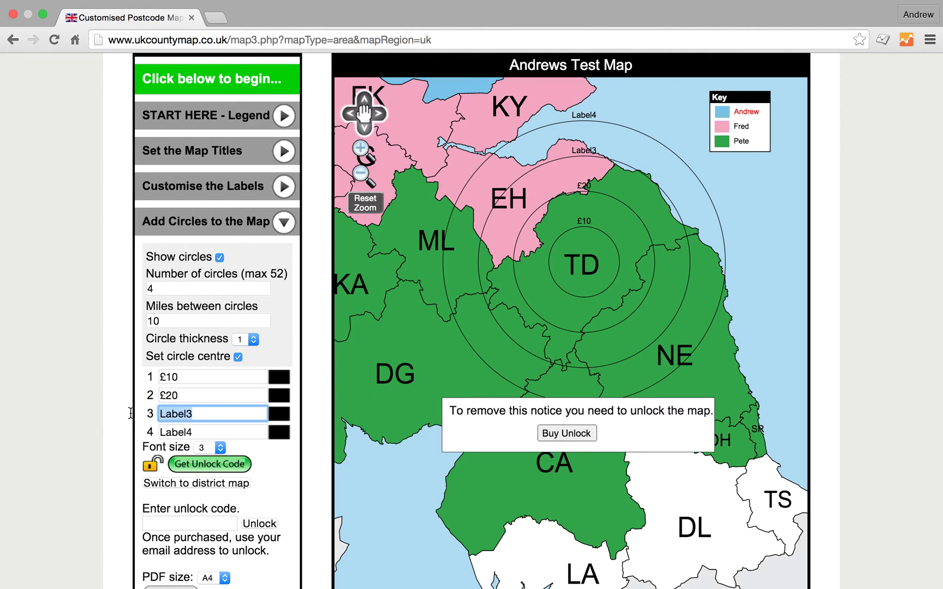
pyautogui.write('£30')
pyautogui.moveTo(196, 432); pyautogui.dragTo(127, 432)
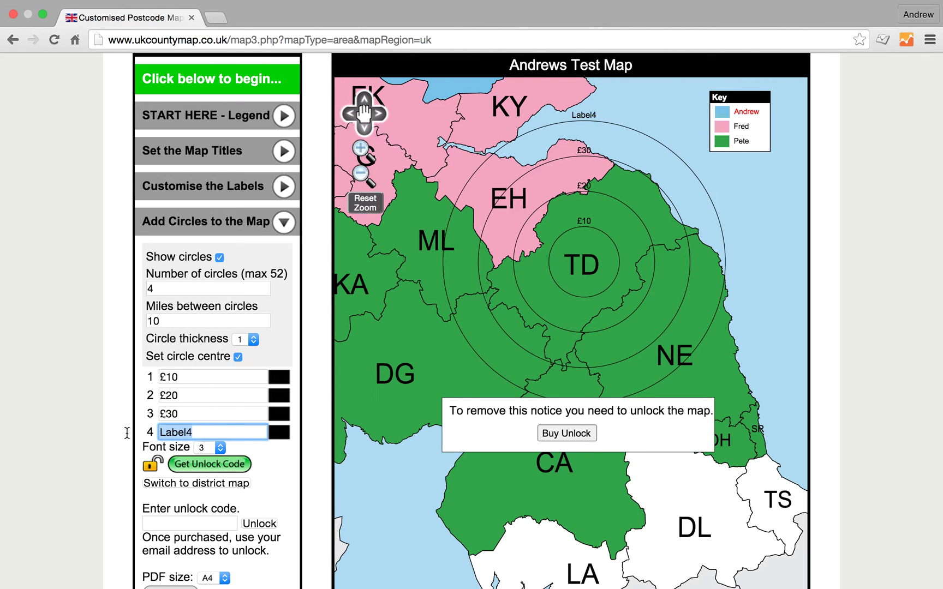
pyautogui.write('Call for price')
pyautogui.click(217, 414)
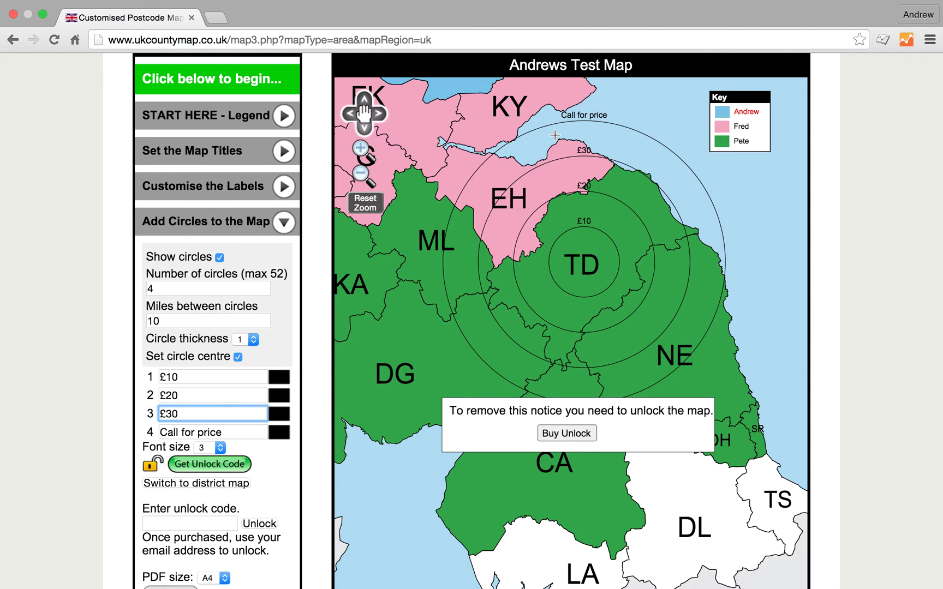
# Set the circle label font size to 5
pyautogui.click(220, 448)
pyautogui.click(221, 449)
pyautogui.click(221, 449)
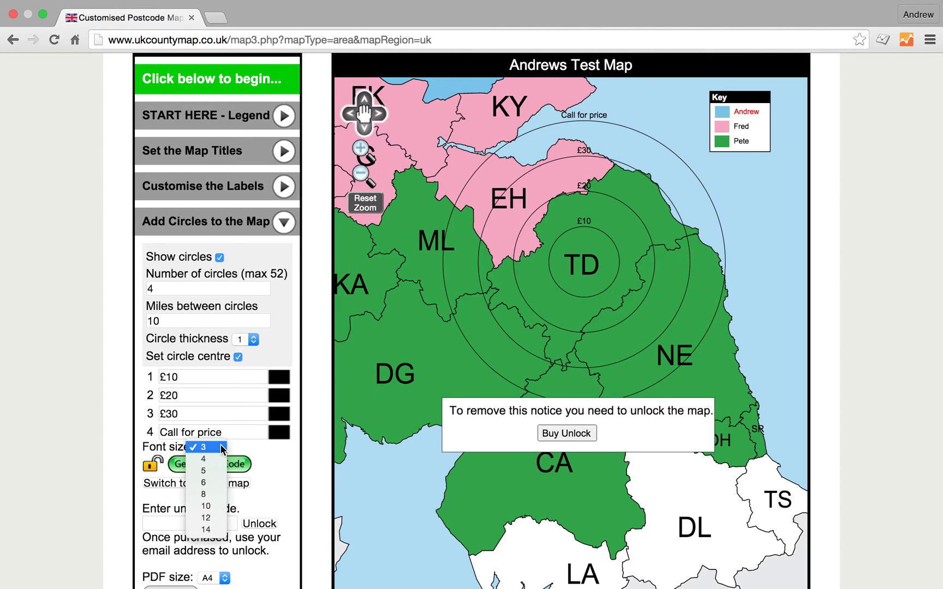
pyautogui.press('Escape')
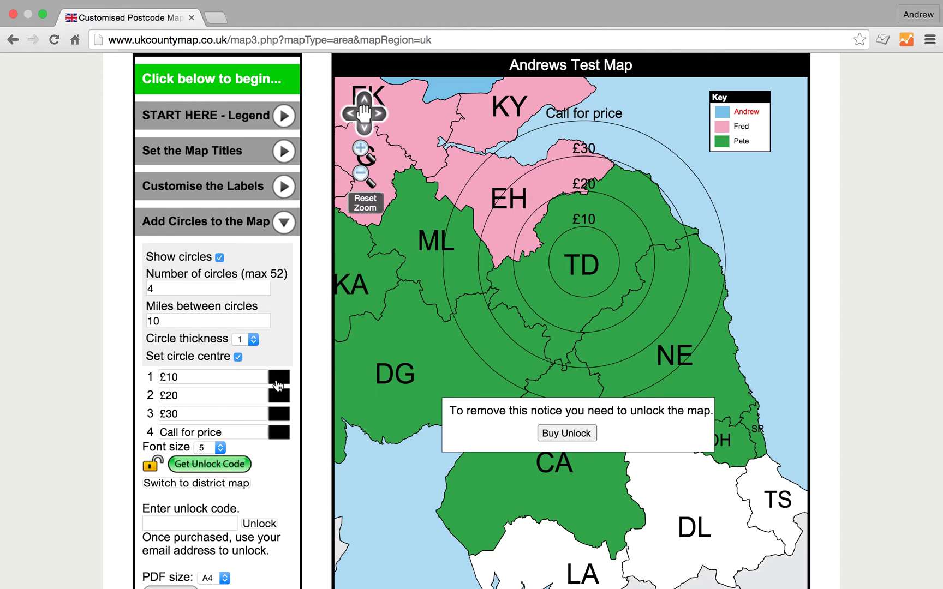
# Colour the circles pink, blue, purple and red, and set circle thickness to 4
pyautogui.click(277, 380)
pyautogui.click(336, 392)
pyautogui.click(280, 397)
pyautogui.click(356, 448)
pyautogui.click(279, 415)
pyautogui.click(431, 491)
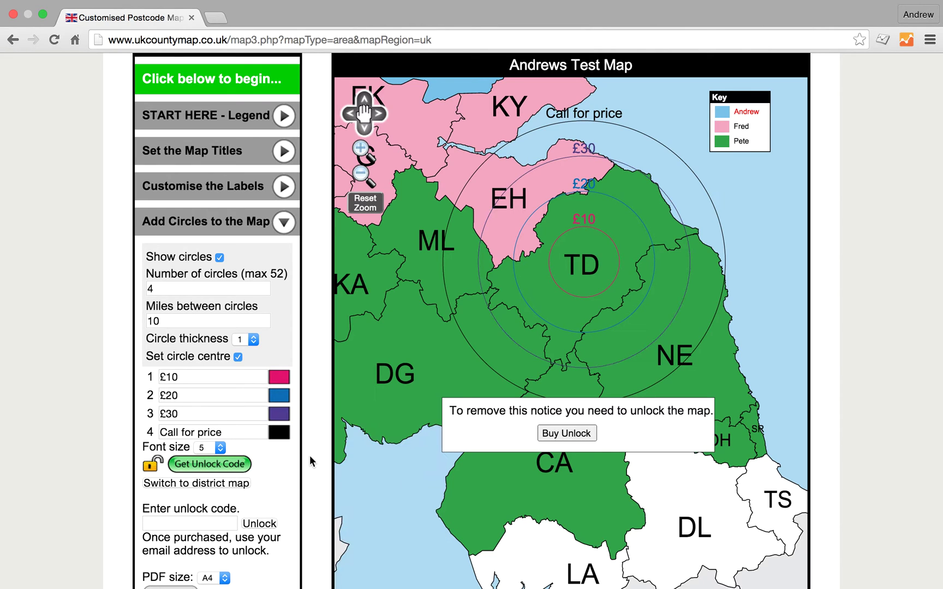
pyautogui.click(287, 437)
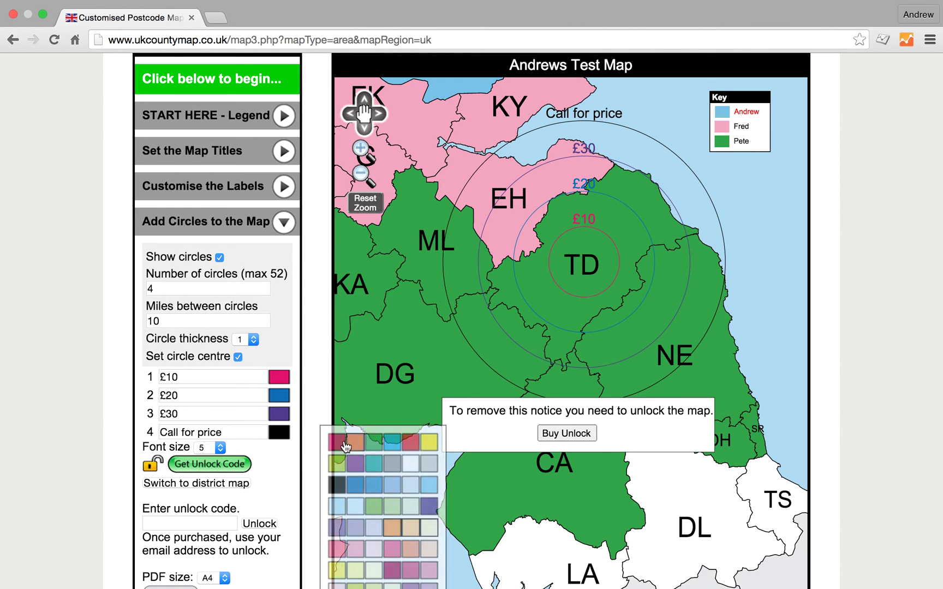
pyautogui.click(410, 442)
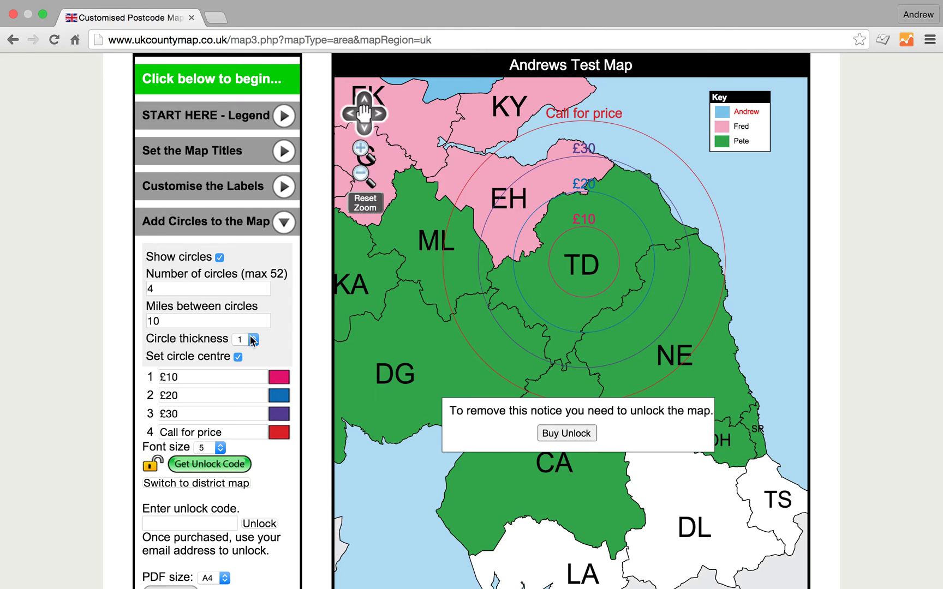
pyautogui.click(254, 340)
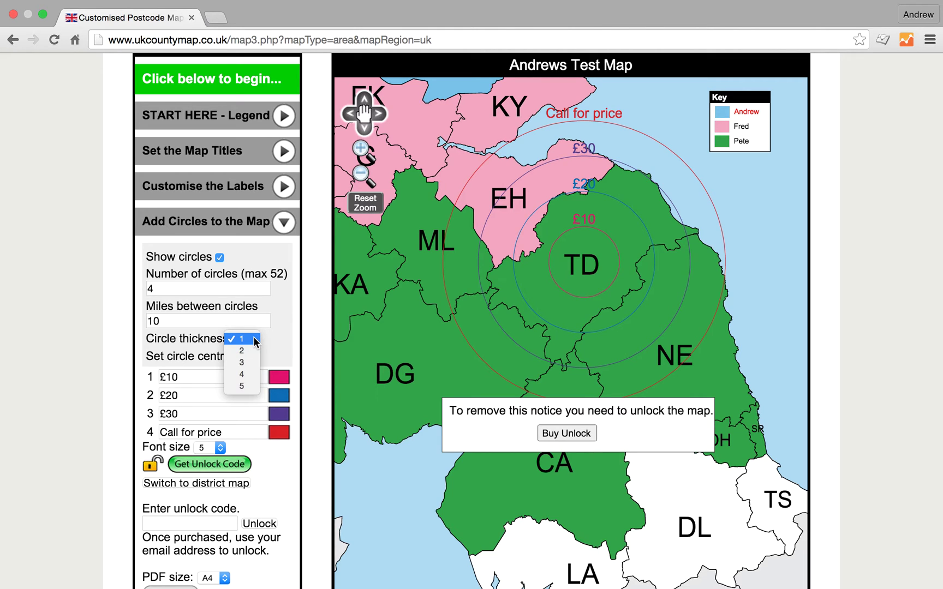
pyautogui.click(245, 375)
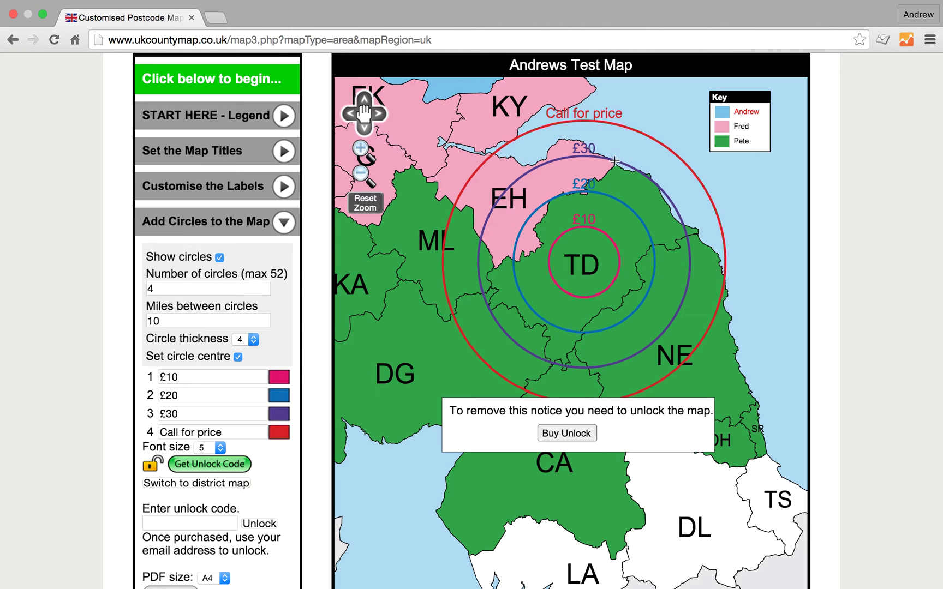
# Reset the zoom to show the whole UK with the TD circles, then select the unlock code box
pyautogui.click(366, 203)
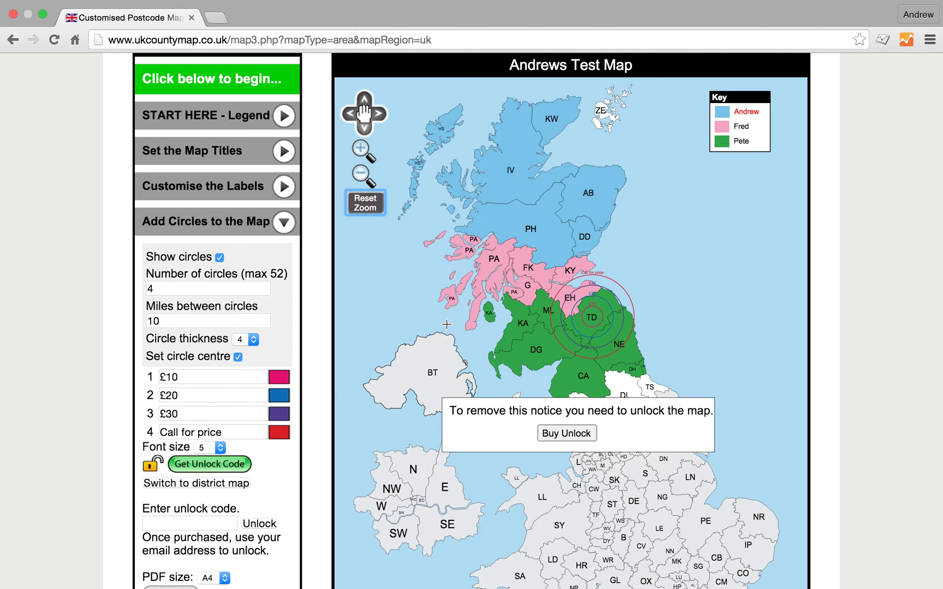
pyautogui.scroll(-5, 447, 324)
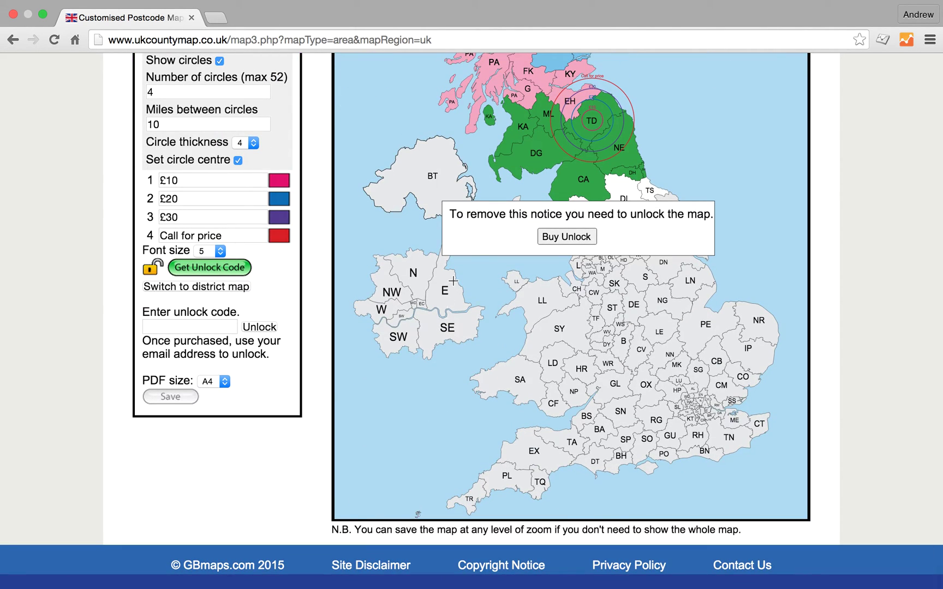
pyautogui.scroll(2, 453, 281)
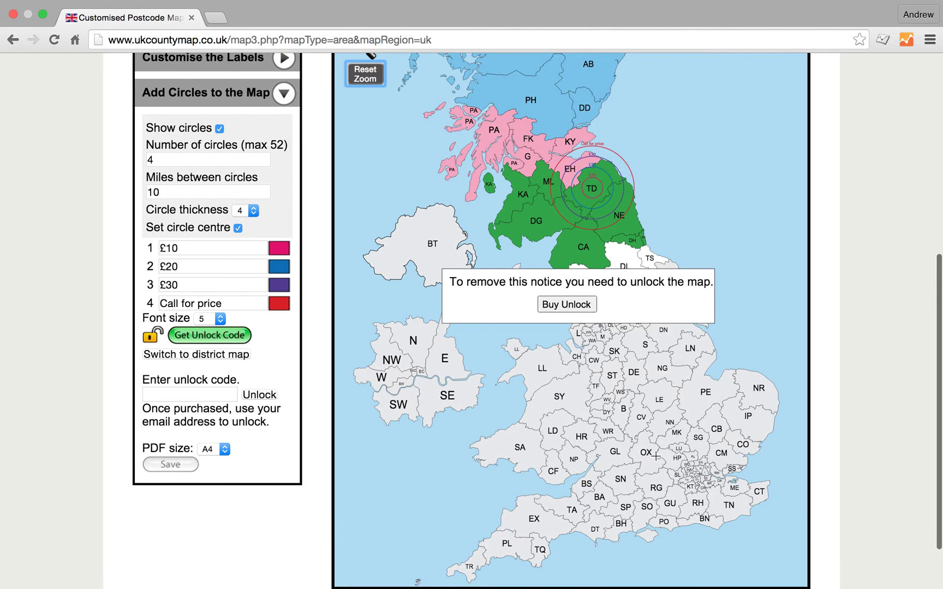
pyautogui.scroll(7, 656, 456)
pyautogui.scroll(-6, 656, 456)
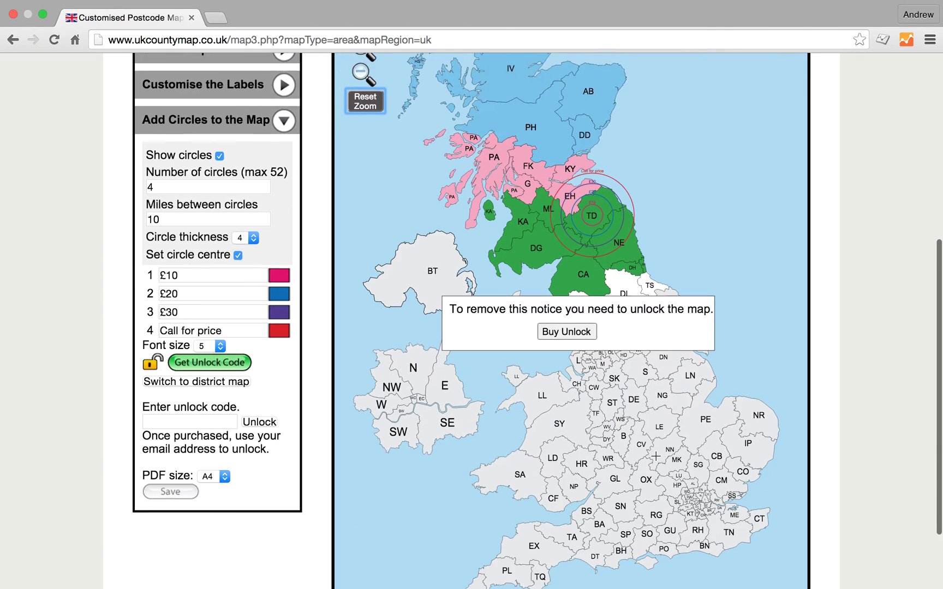
pyautogui.scroll(-2, 656, 456)
pyautogui.click(180, 362)
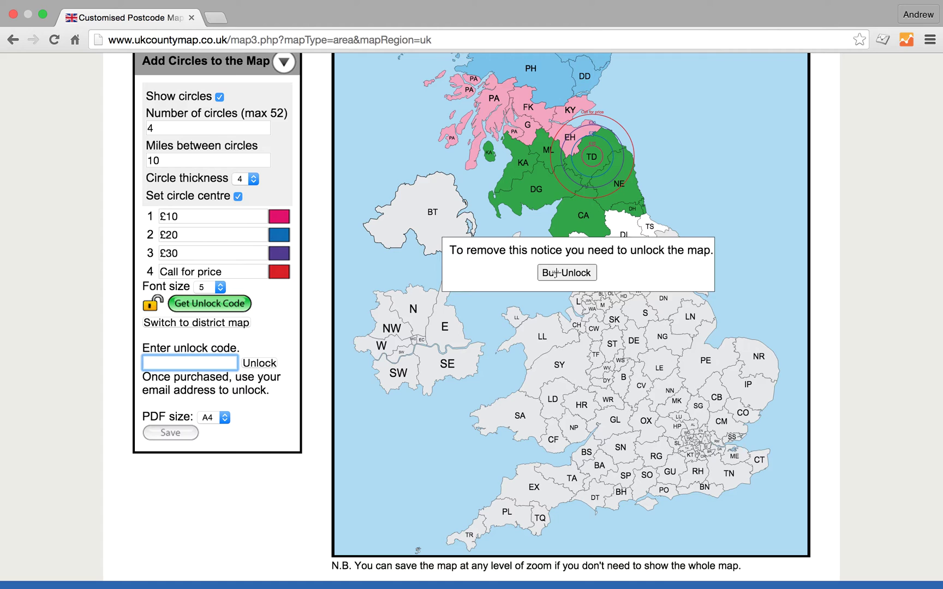
# Open the gbmaps.com Buy Unlock page showing the £6.00 UK Postcode Area Map unlock code order
pyautogui.click(214, 304)
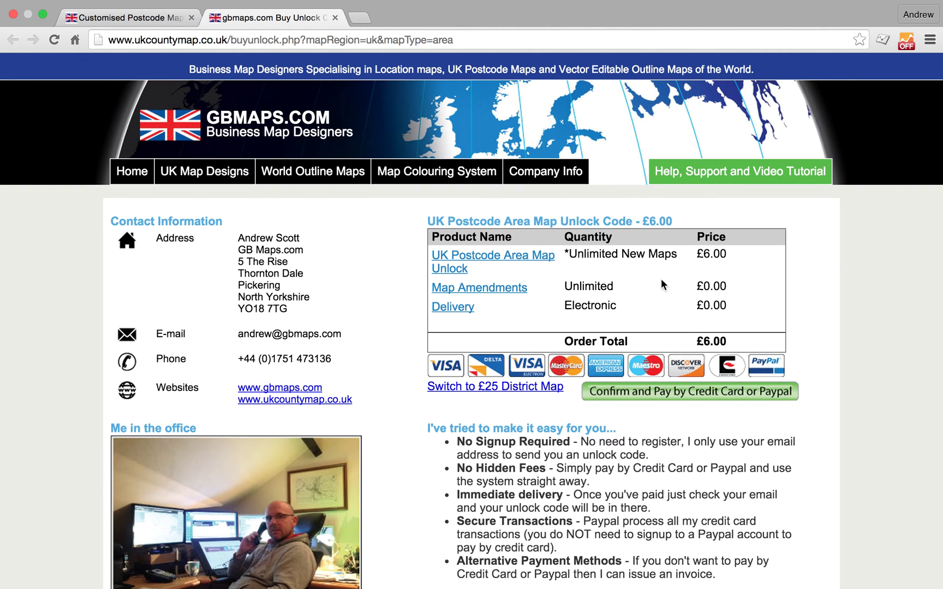
pyautogui.scroll(-10, 645, 288)
pyautogui.scroll(10, 645, 288)
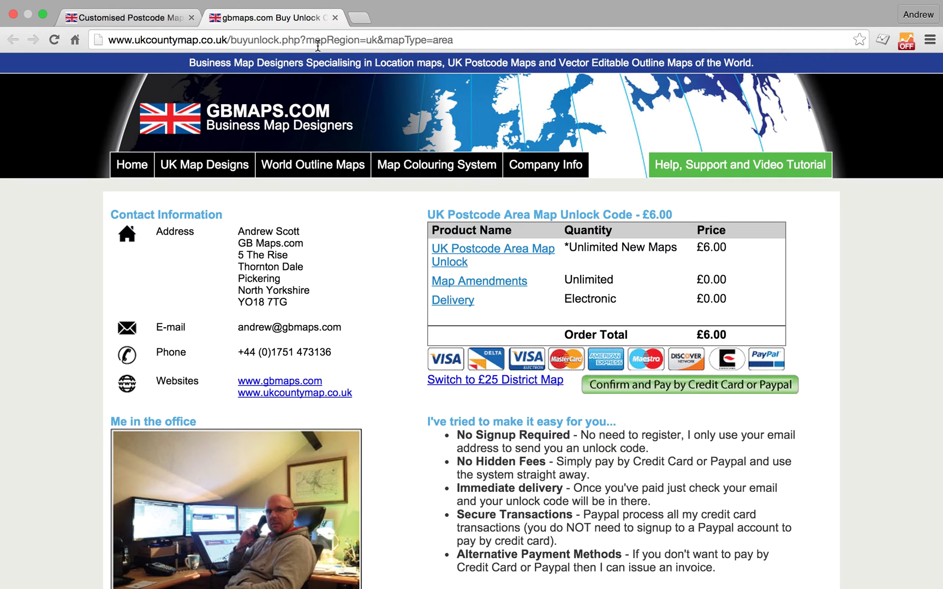
# Back on the map tab, enter the account e-mail as the unlock code and unlock the map
pyautogui.click(134, 20)
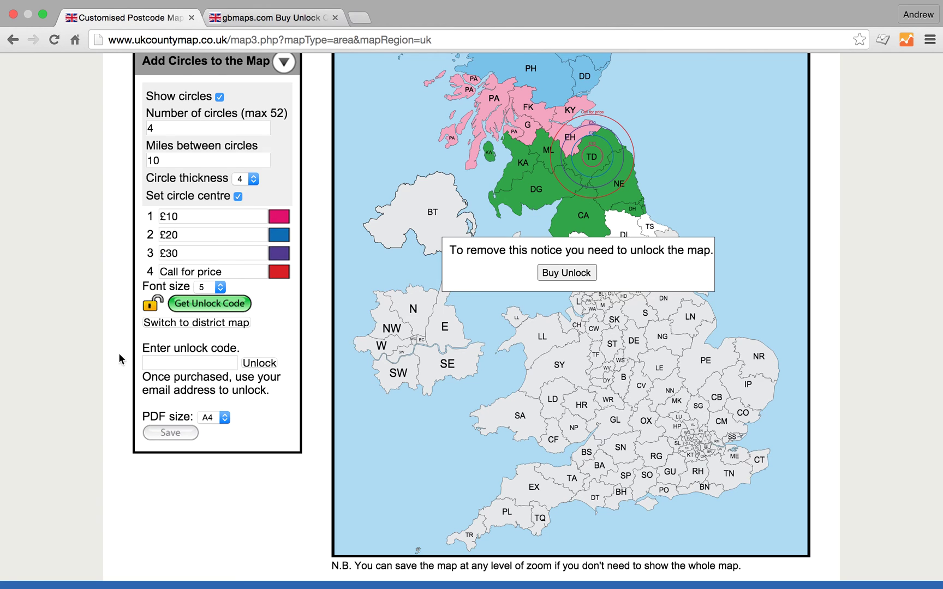
pyautogui.click(170, 362)
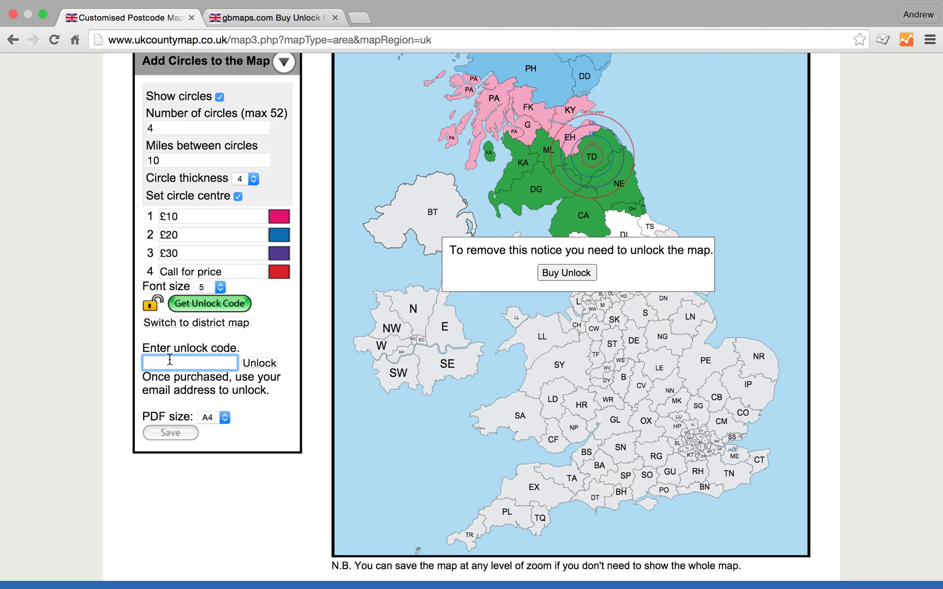
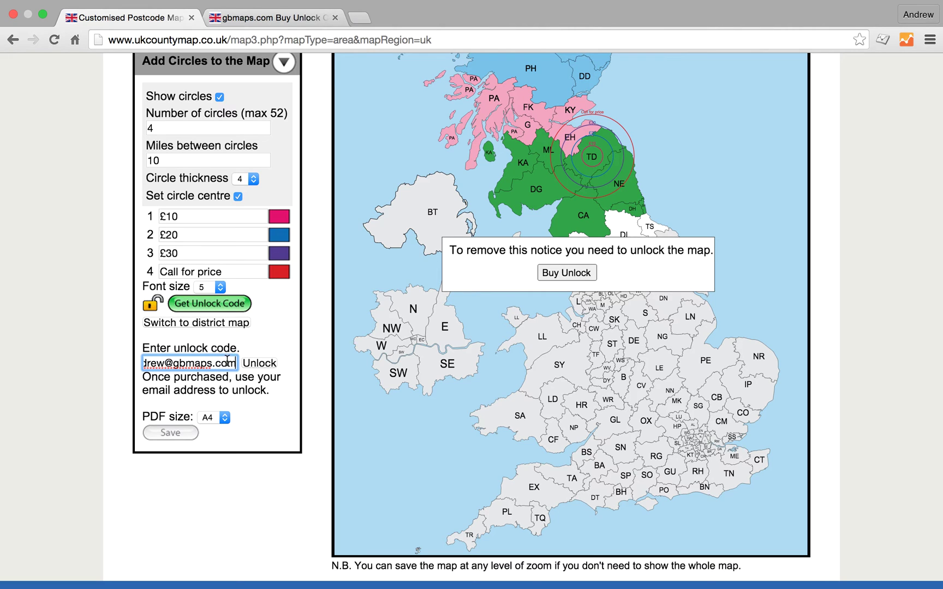
pyautogui.click(261, 364)
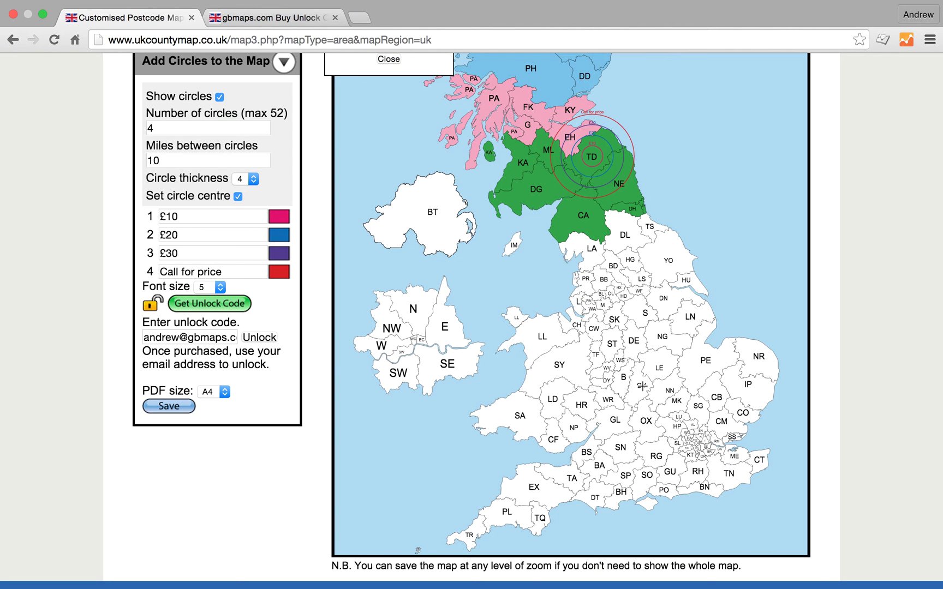
pyautogui.scroll(4, 475, 283)
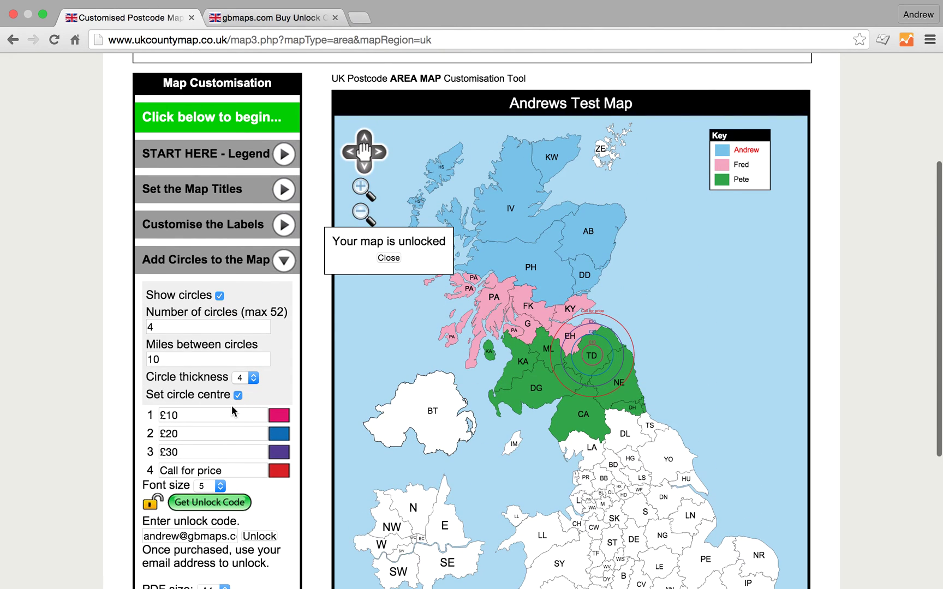
# Turn off circle centres and circles, then colour postcode areas PE, NG, DN, YO, LL and E pink
pyautogui.click(238, 395)
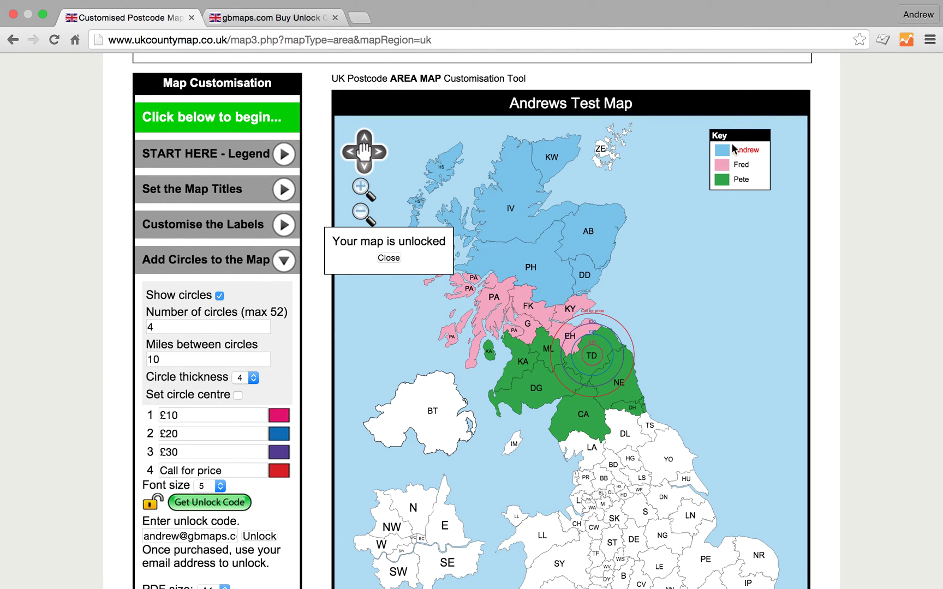
pyautogui.click(219, 296)
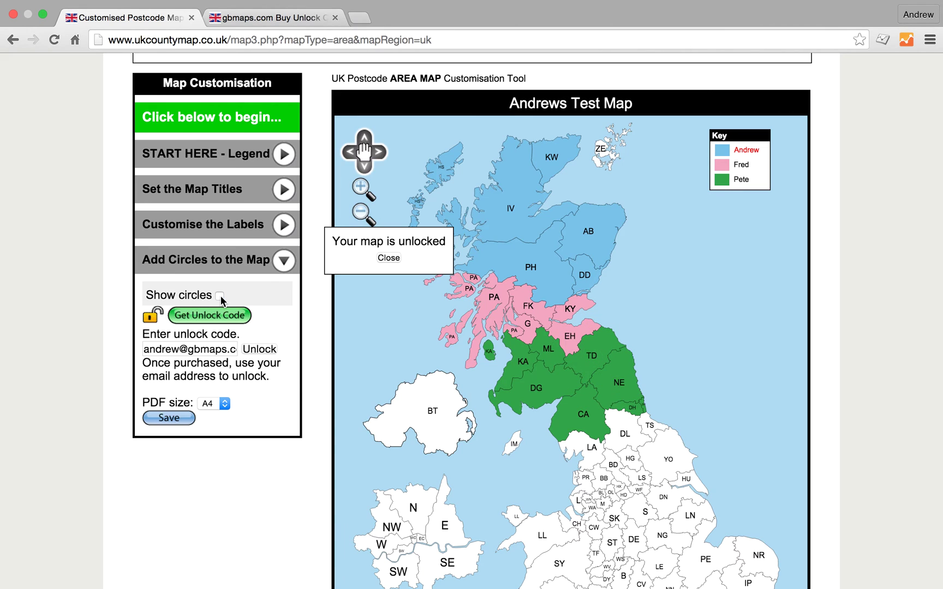
pyautogui.click(741, 165)
pyautogui.click(702, 553)
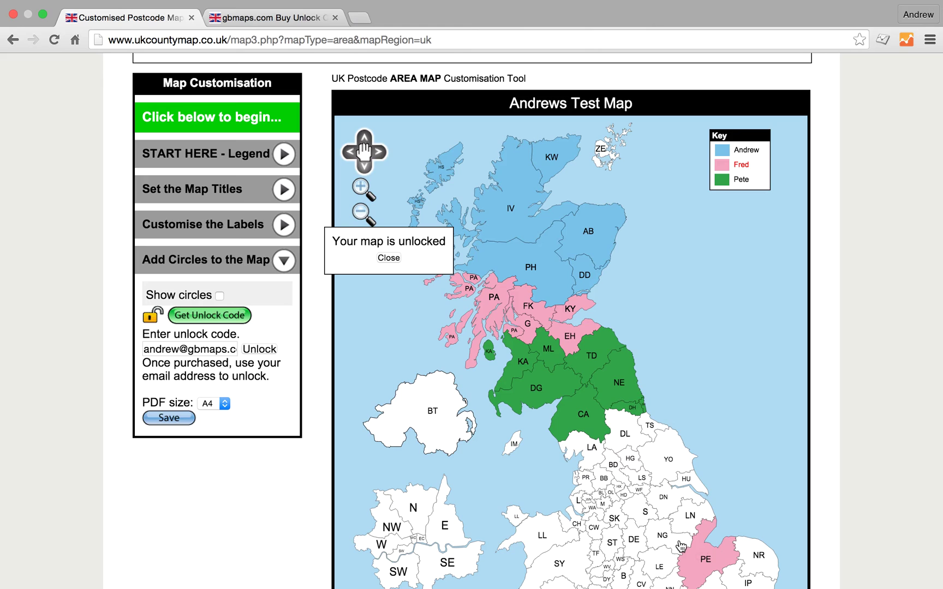
pyautogui.click(677, 542)
pyautogui.click(677, 503)
pyautogui.click(676, 481)
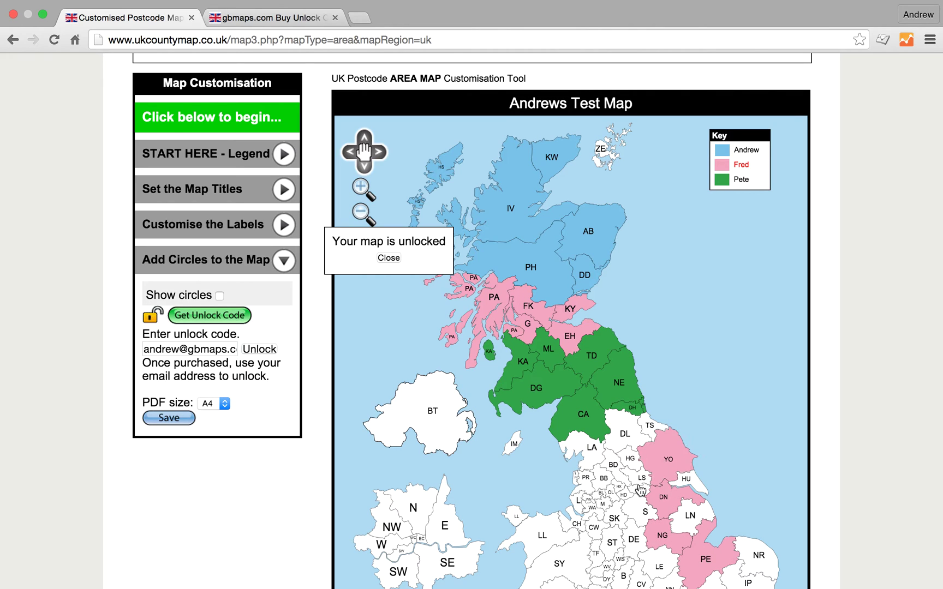
pyautogui.click(549, 543)
pyautogui.click(443, 541)
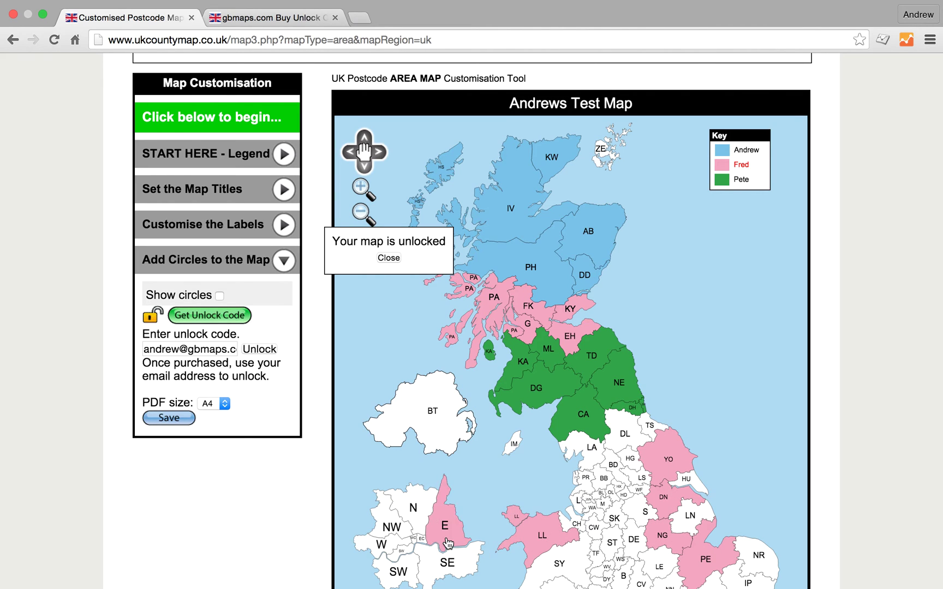
pyautogui.scroll(-8, 538, 430)
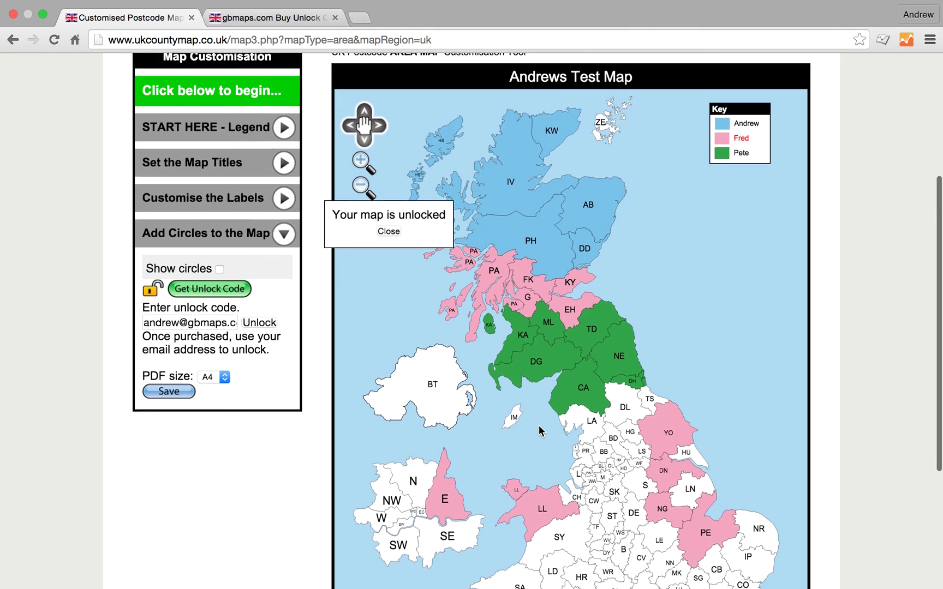
pyautogui.scroll(7, 538, 431)
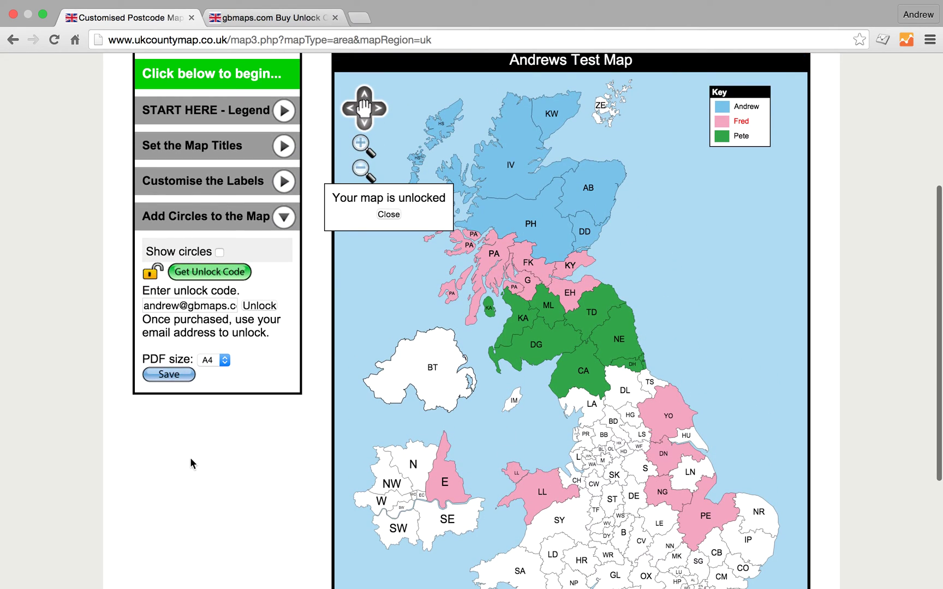
# Save the map as an A4 PDF and dismiss the map unlocked notice
pyautogui.click(225, 361)
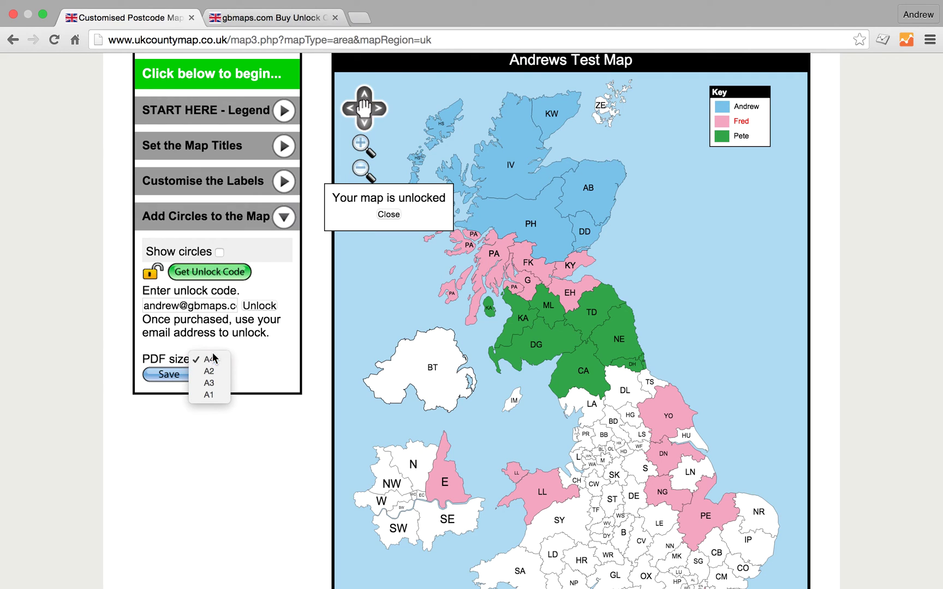
pyautogui.click(196, 361)
pyautogui.click(164, 375)
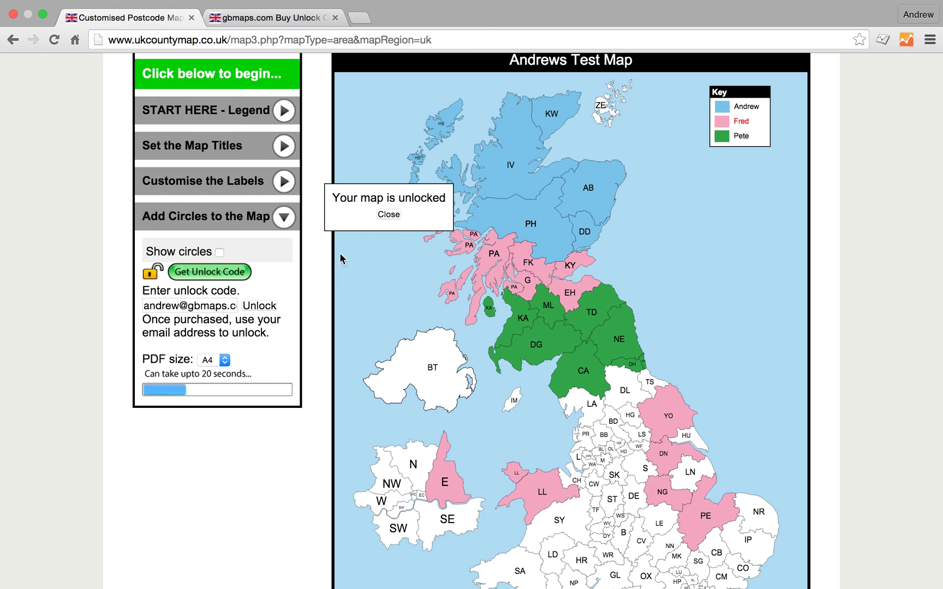
pyautogui.click(389, 215)
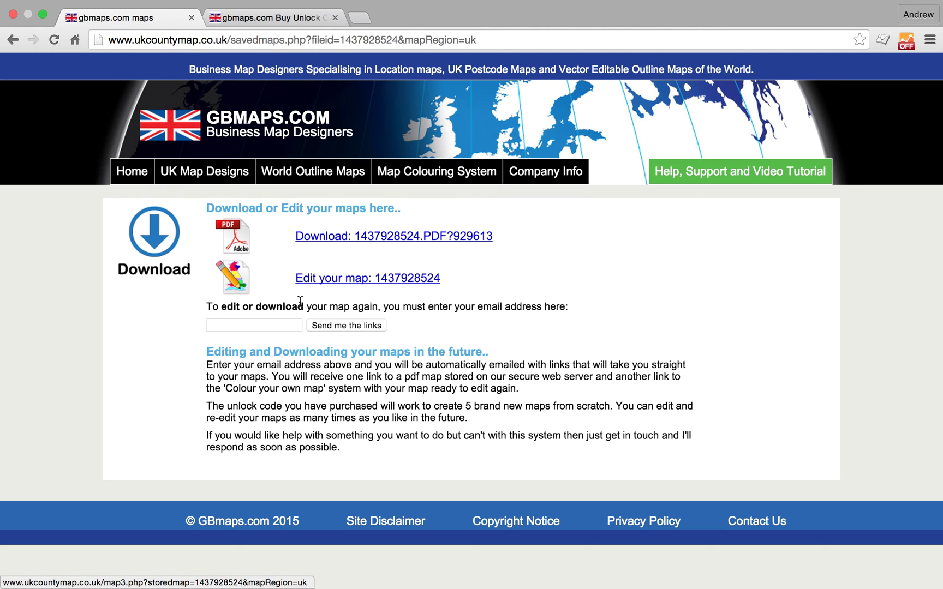
# Request the PDF download and edit links be sent to the owner's e-mail address
pyautogui.click(254, 325)
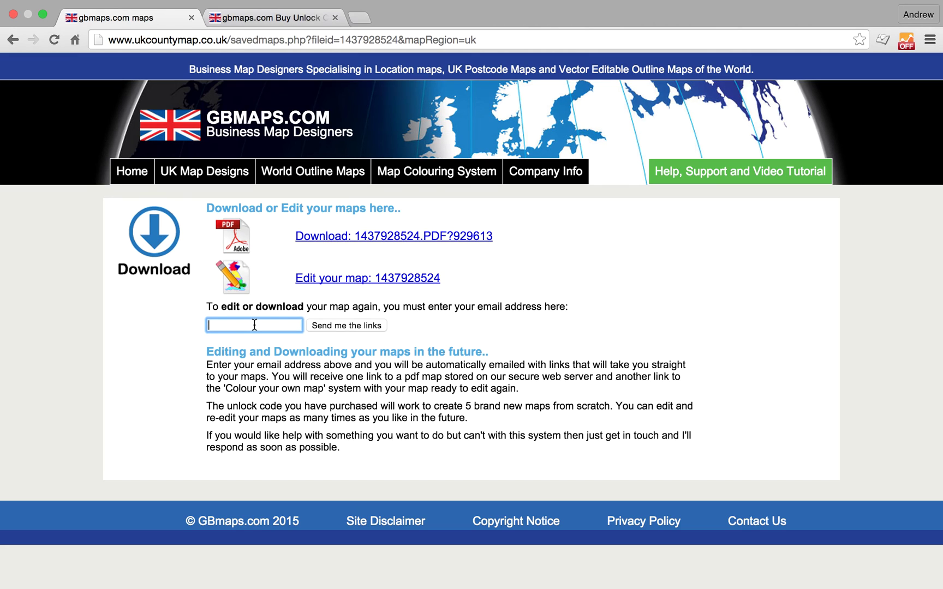
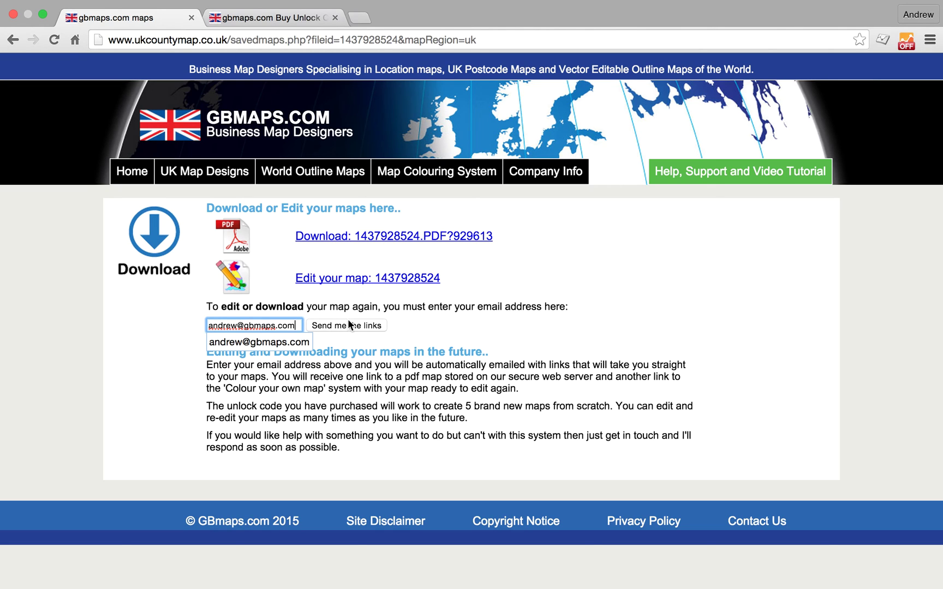
pyautogui.click(342, 324)
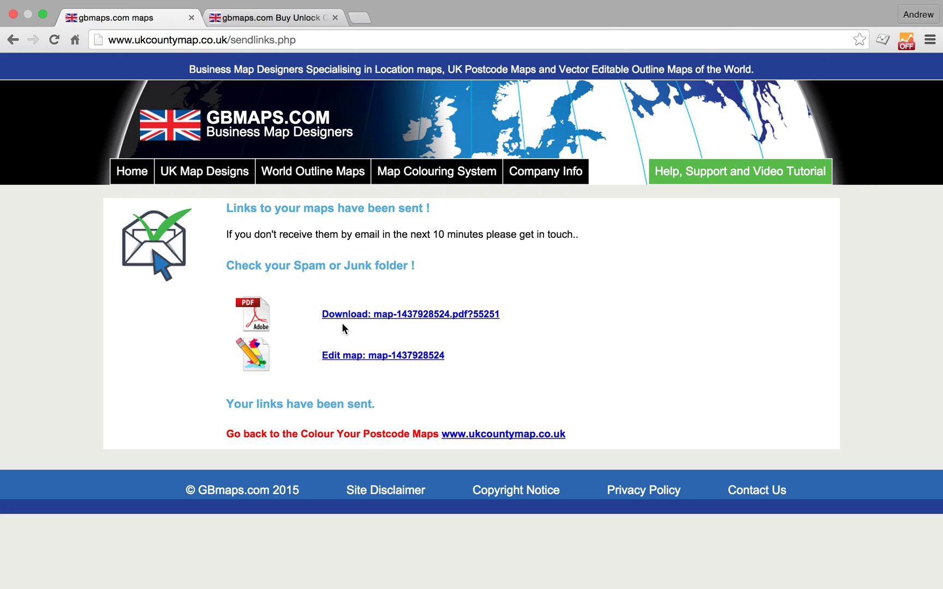
# Reopen the saved map via its Edit map link and expand the START HERE - Legend section
pyautogui.moveTo(205, 172)
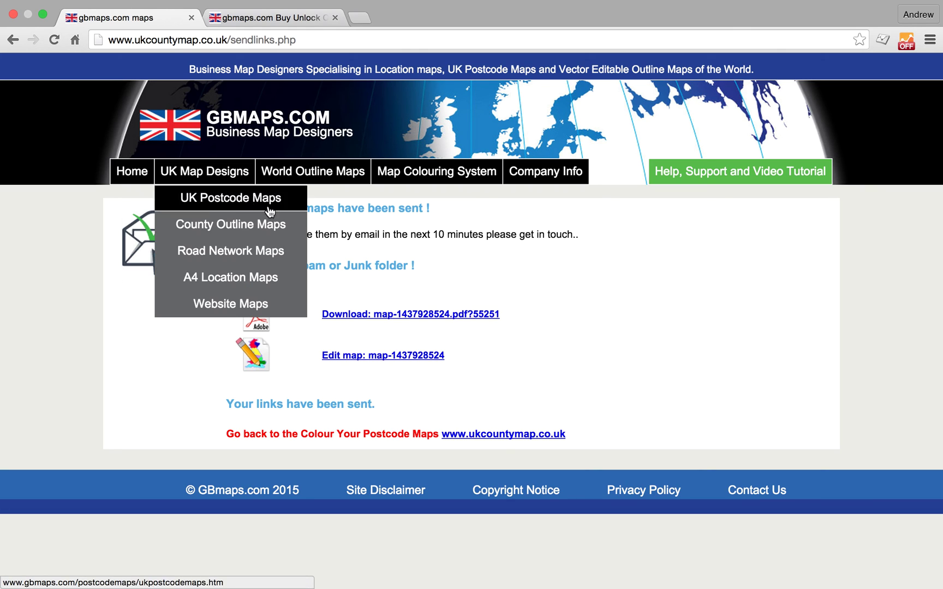
pyautogui.click(383, 356)
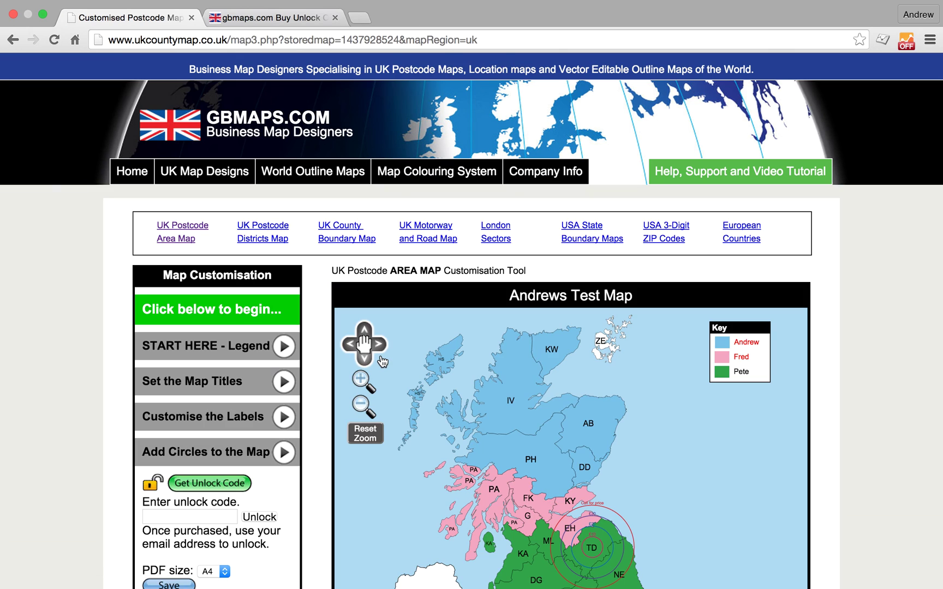
pyautogui.scroll(-5, 711, 318)
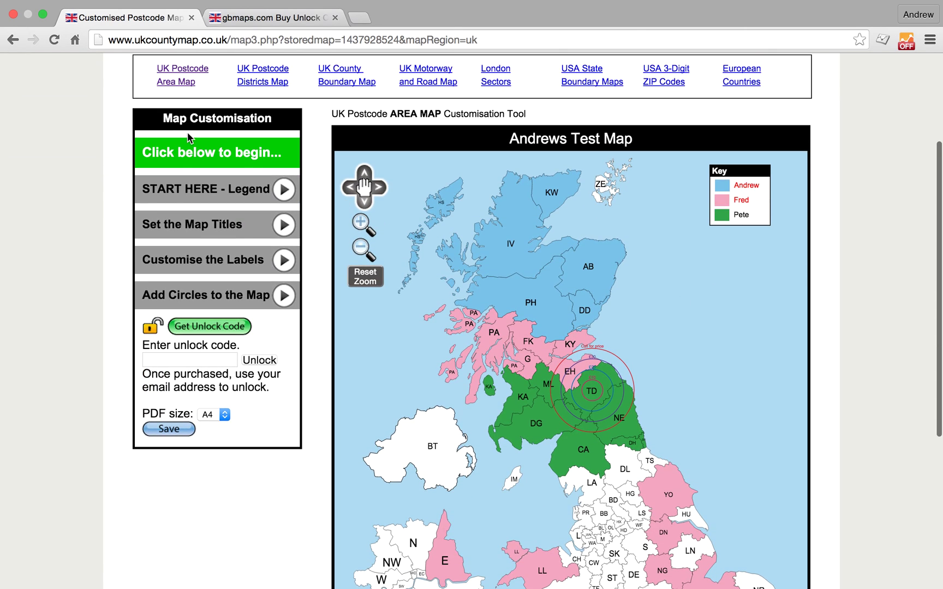
pyautogui.click(202, 192)
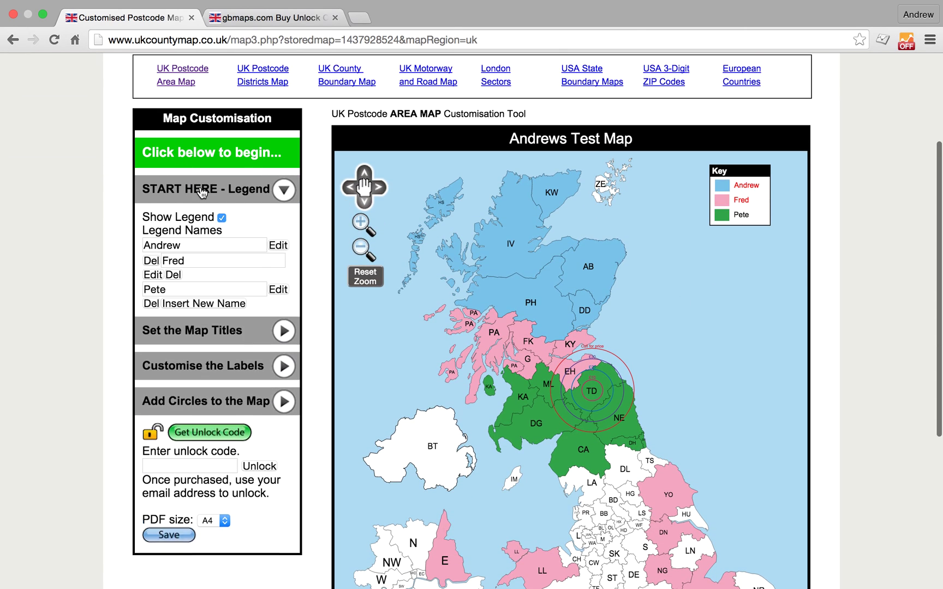
# Delete the first (blue) legend entry, leaving two entries and northern Scotland uncoloured
pyautogui.click(152, 261)
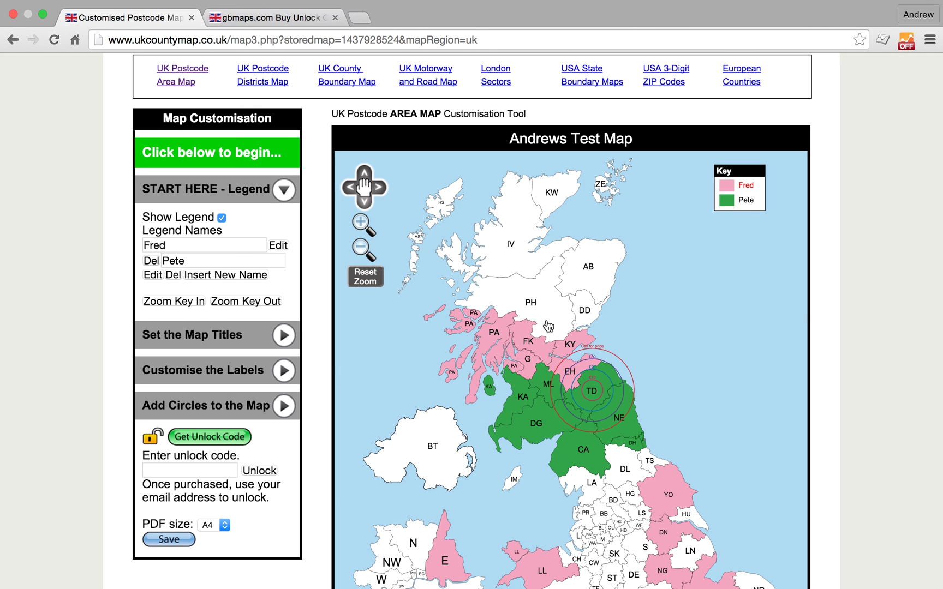
pyautogui.scroll(-5, 562, 326)
pyautogui.scroll(8, 562, 327)
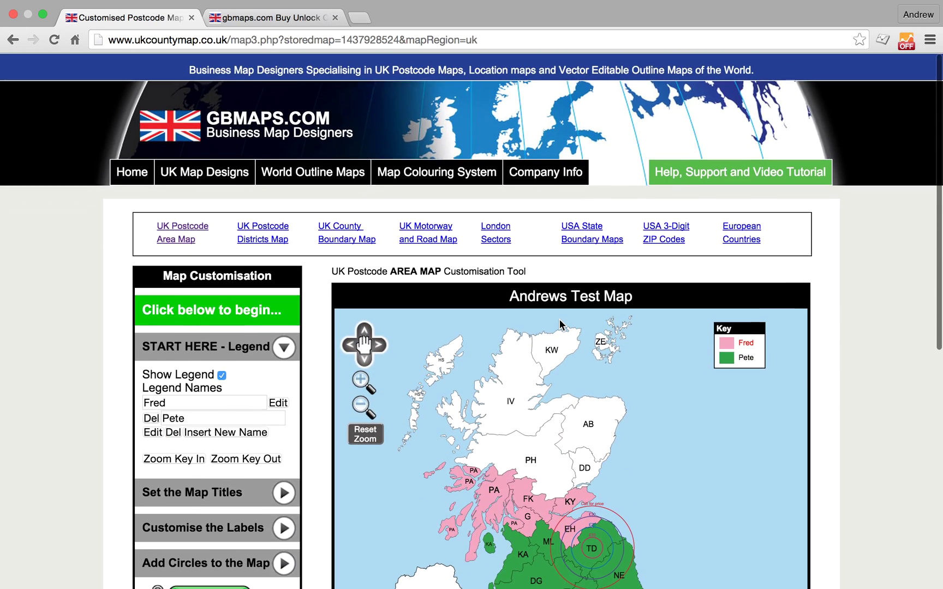